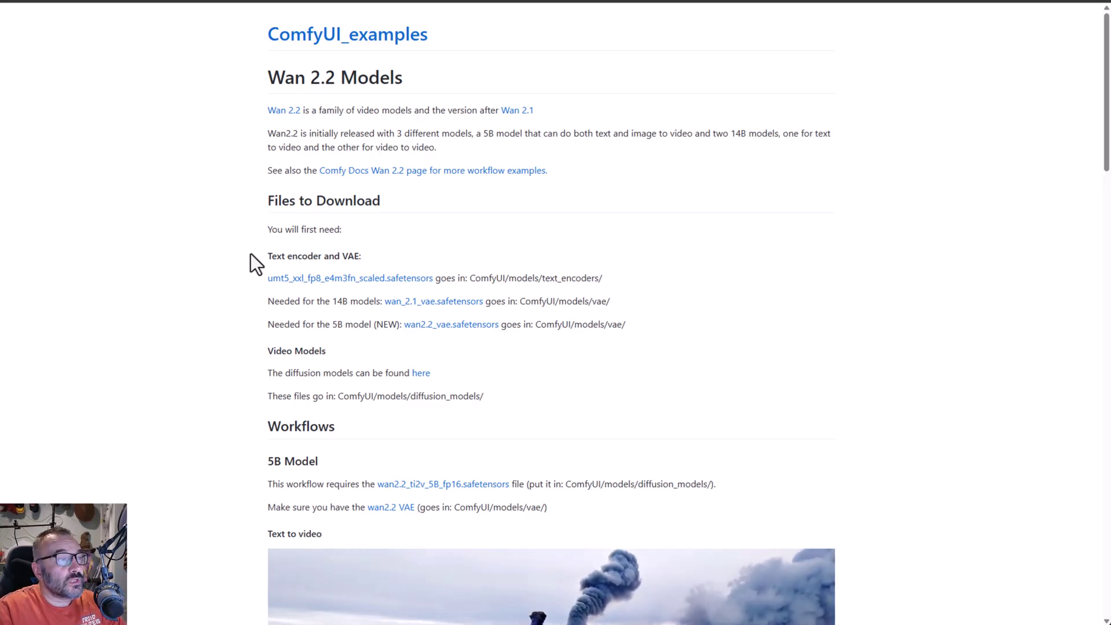
- Review the Wan 2.2 download files and 5B workflow on the ComfyUI examples page, and minimise the console window in ComfyUI
scroll(251, 265, down, 5)
scroll(212, 251, down, 2)
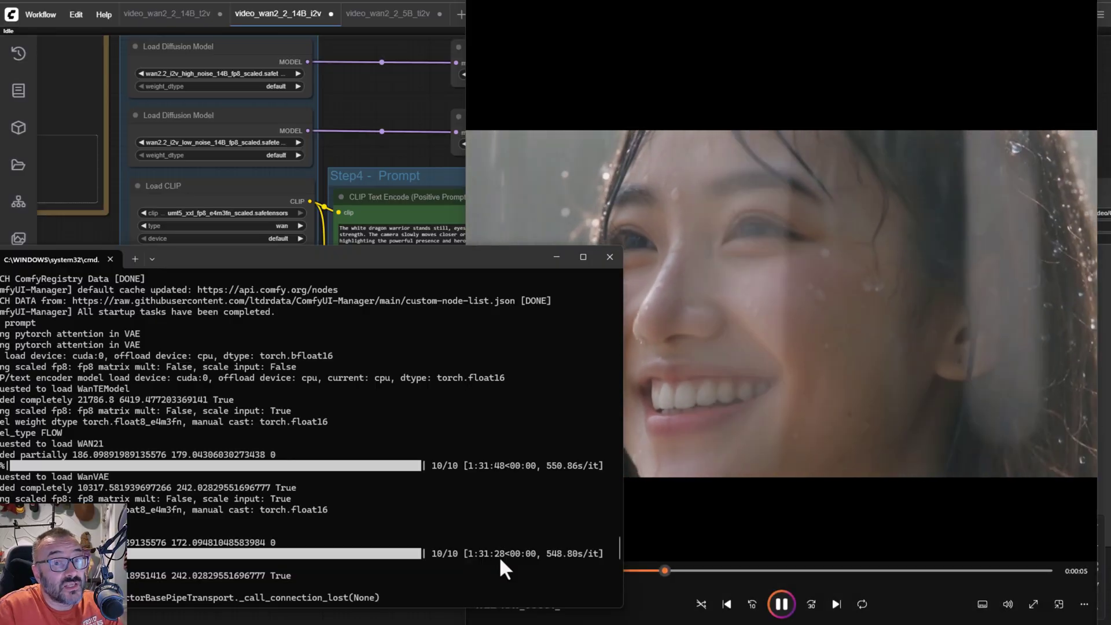
click(556, 256)
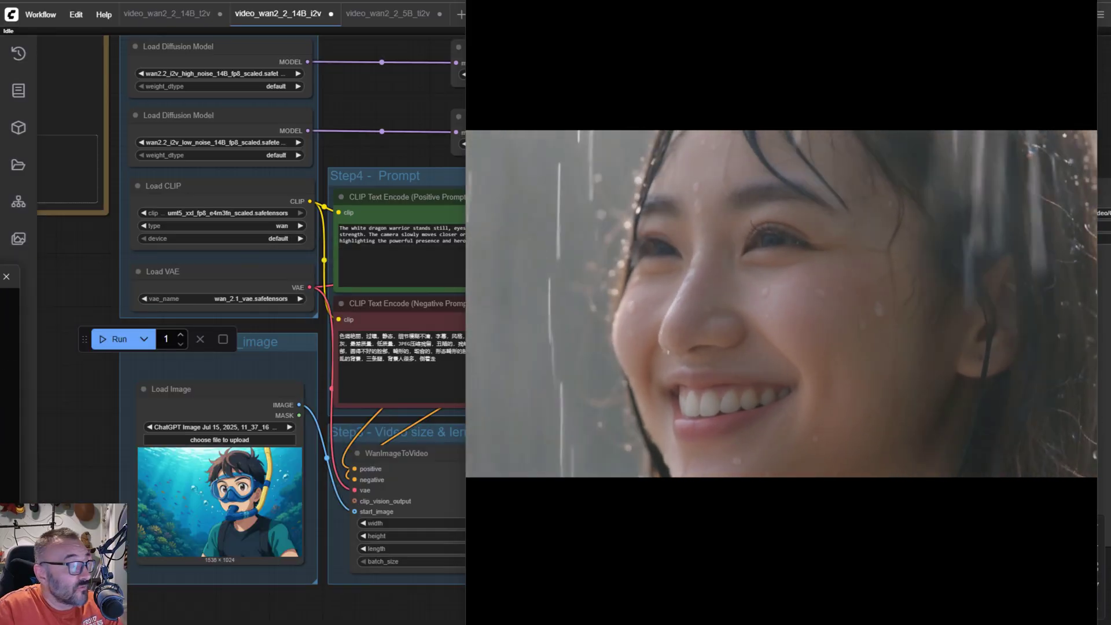
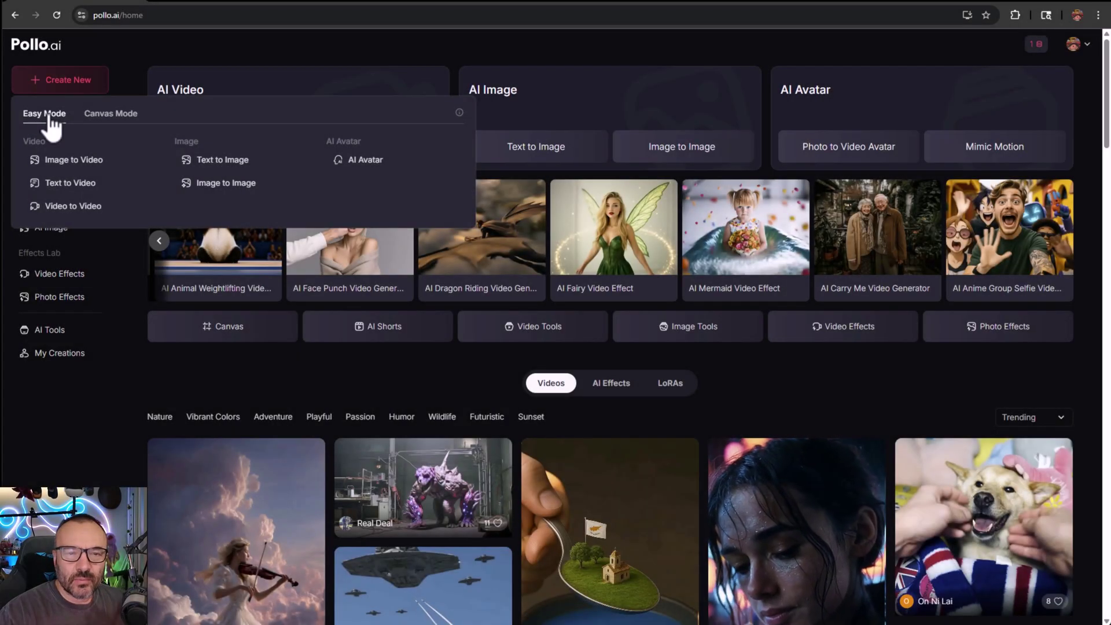
- Start a Chat to Image project in Canvas Mode on Pollo.ai and choose 4 images as the output count
click(93, 113)
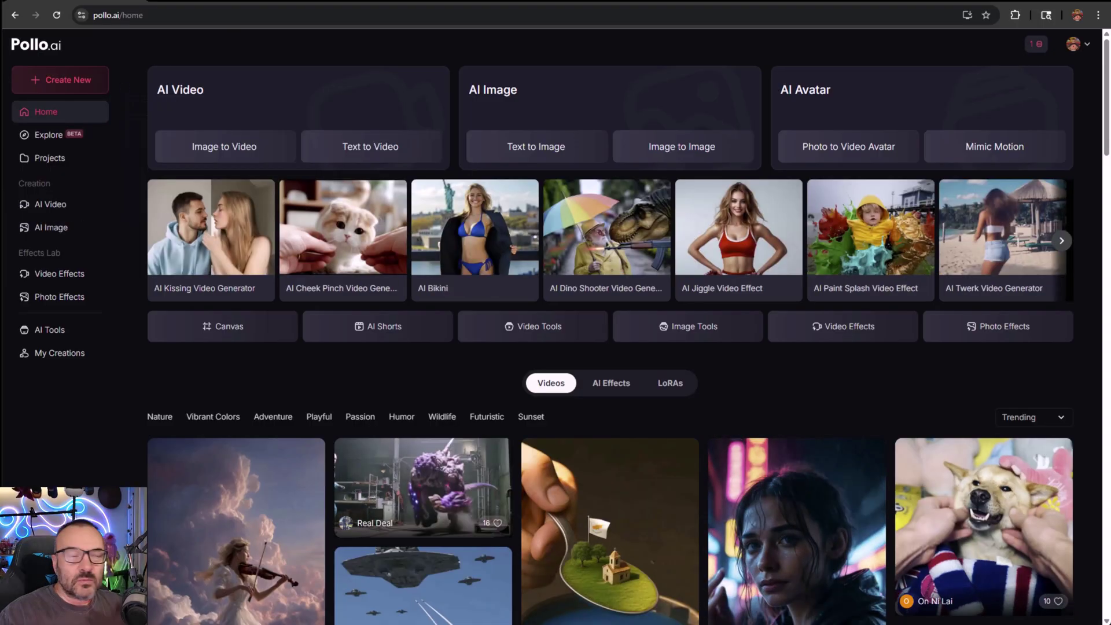
click(52, 83)
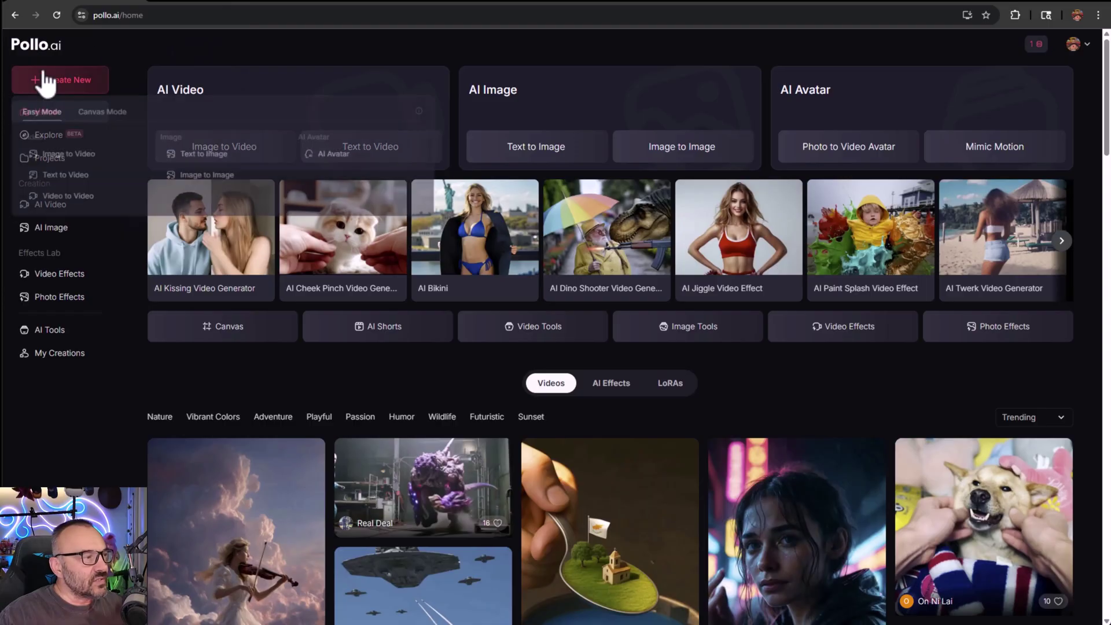
click(108, 116)
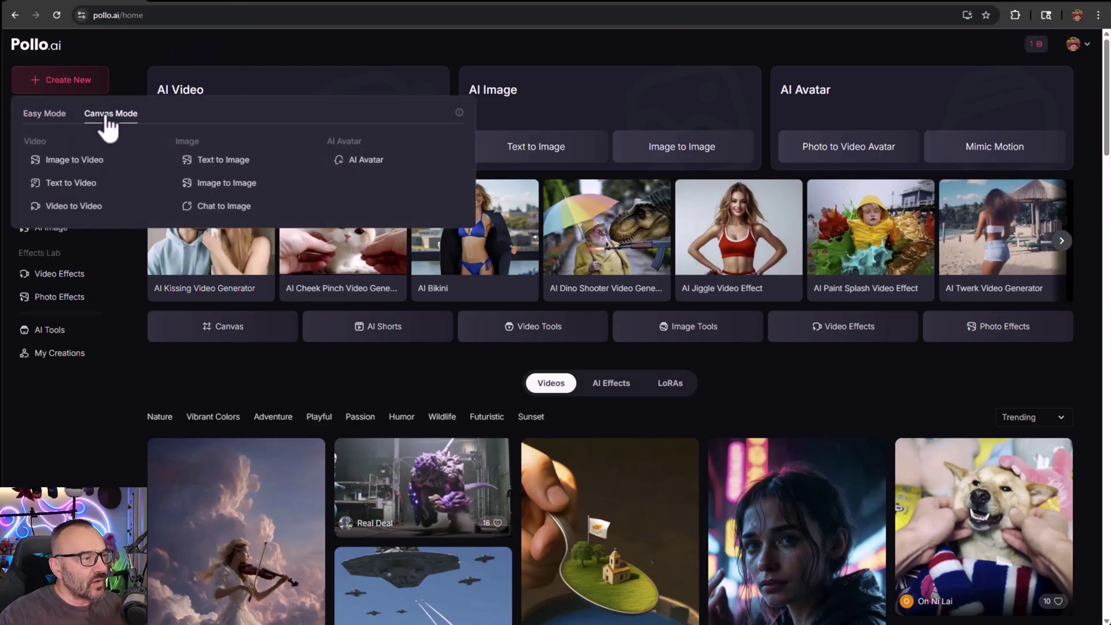
click(223, 207)
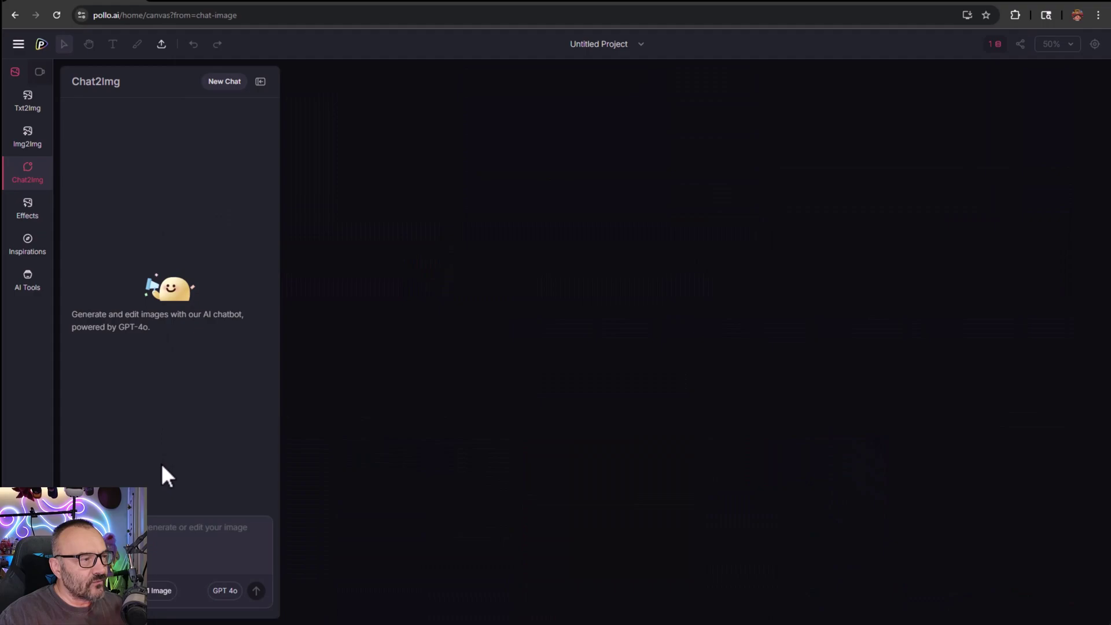
click(158, 529)
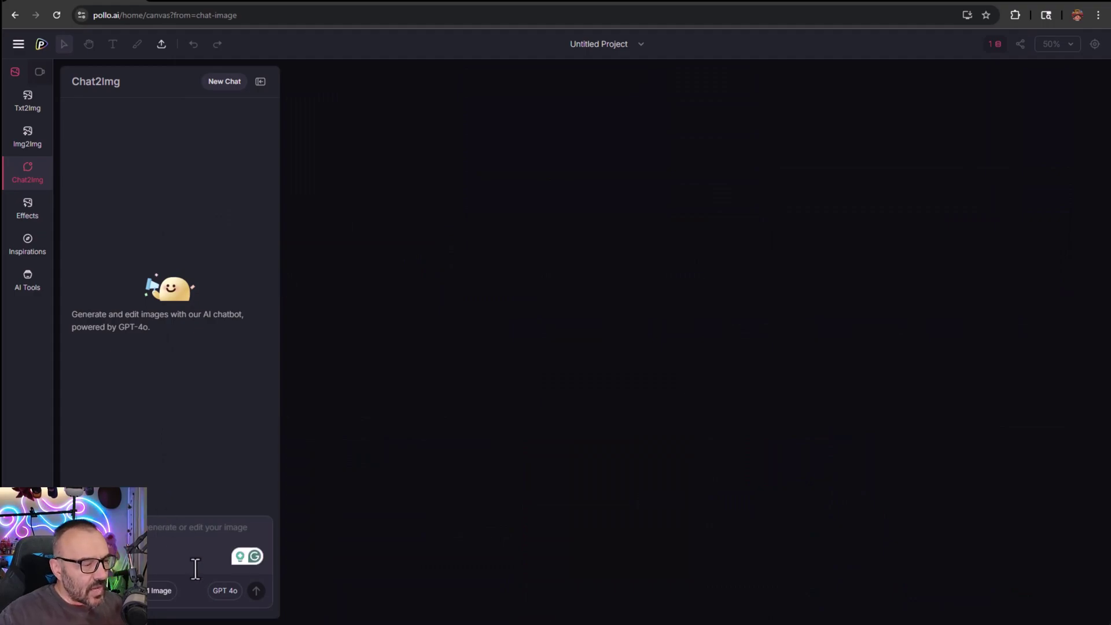
click(163, 602)
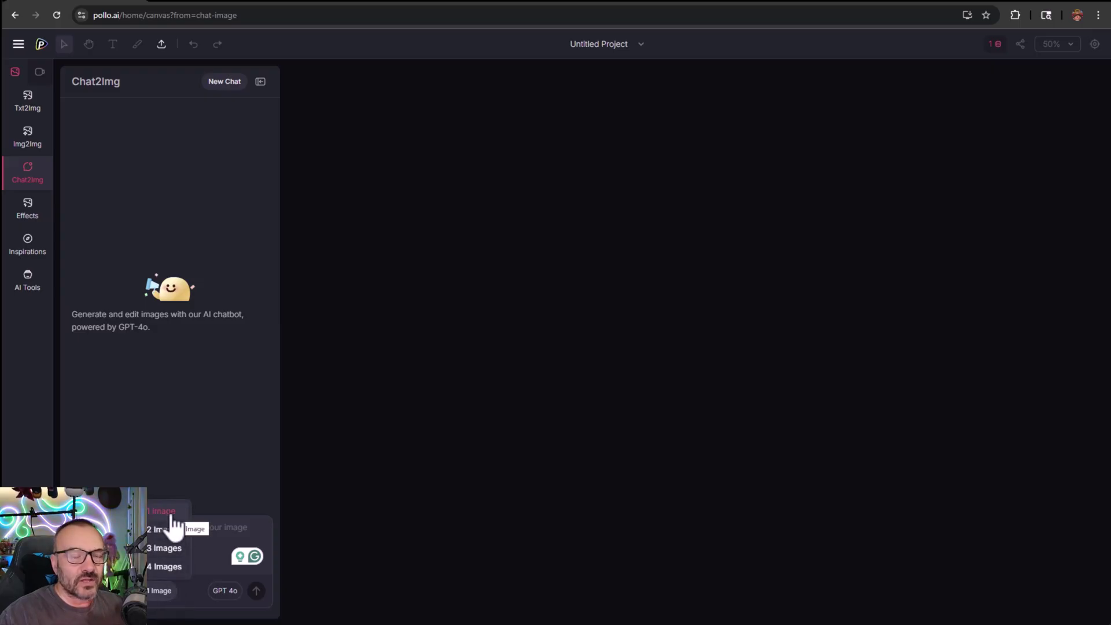
click(173, 571)
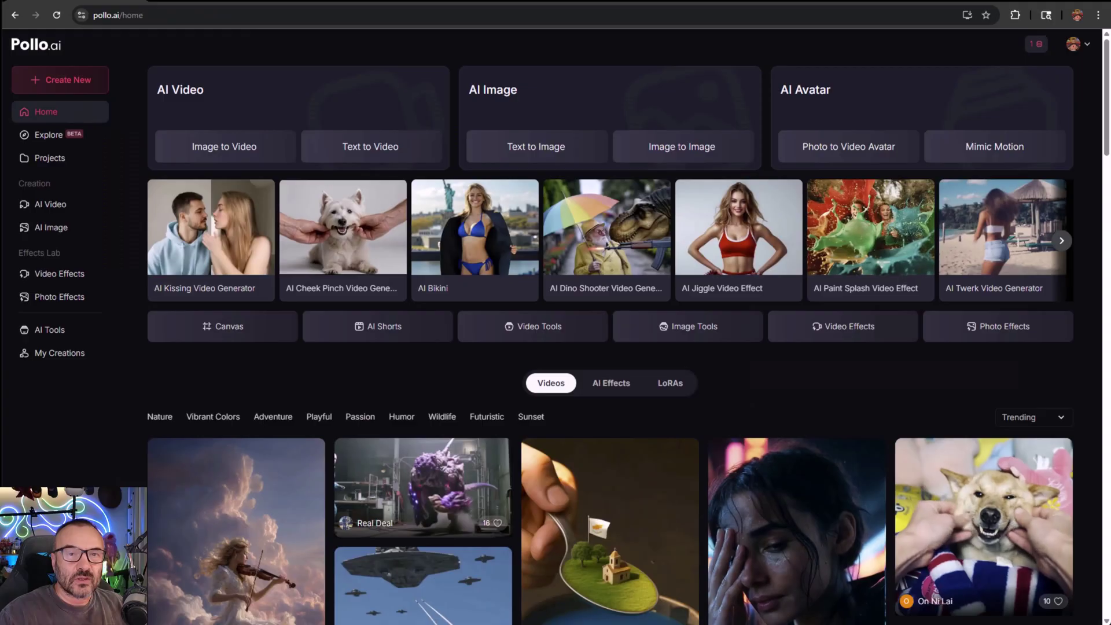
- Start an Image to Video project in Canvas Mode and upload the mechanical hummingbird image with the Original aspect ratio
click(34, 82)
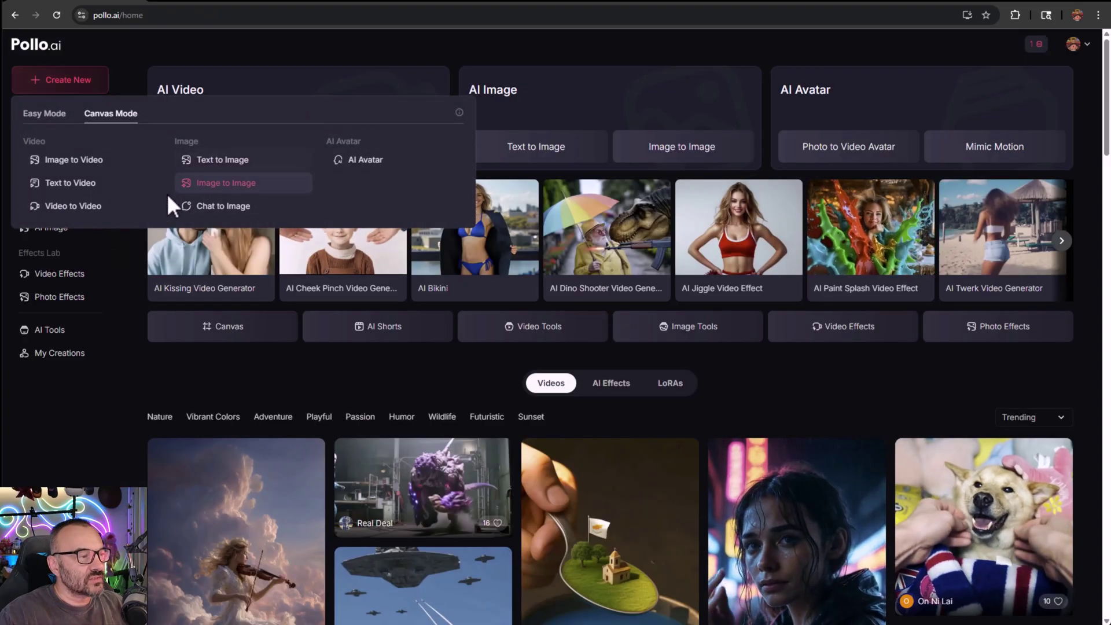
click(74, 164)
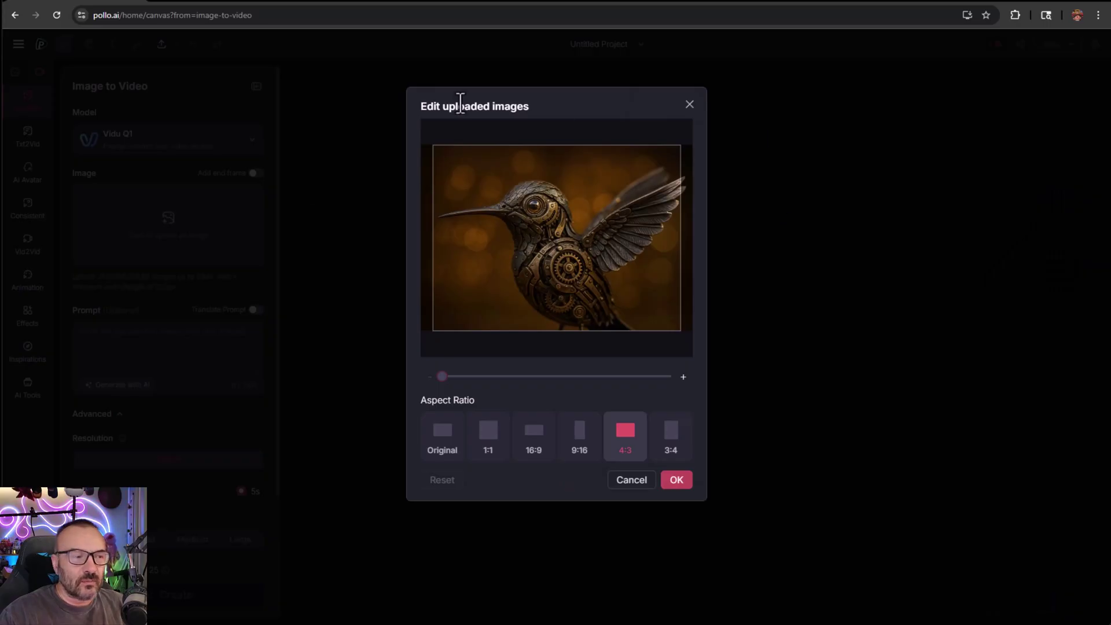
click(439, 446)
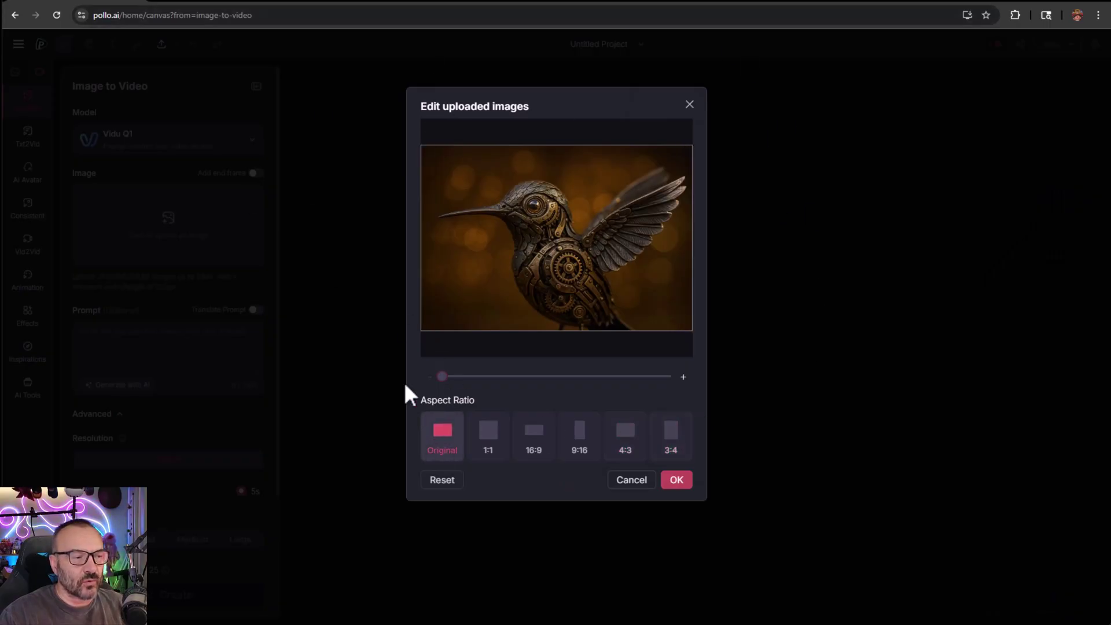
click(677, 480)
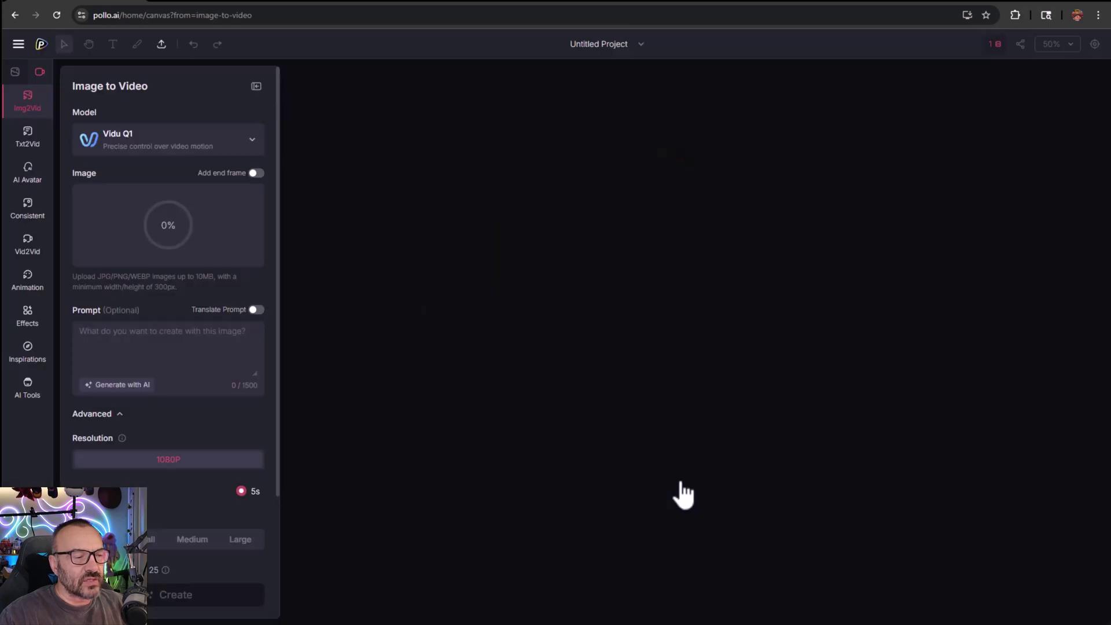
- Examine the video models available for Image to Video, including their generation times and credit costs, without changing the selected model
click(211, 139)
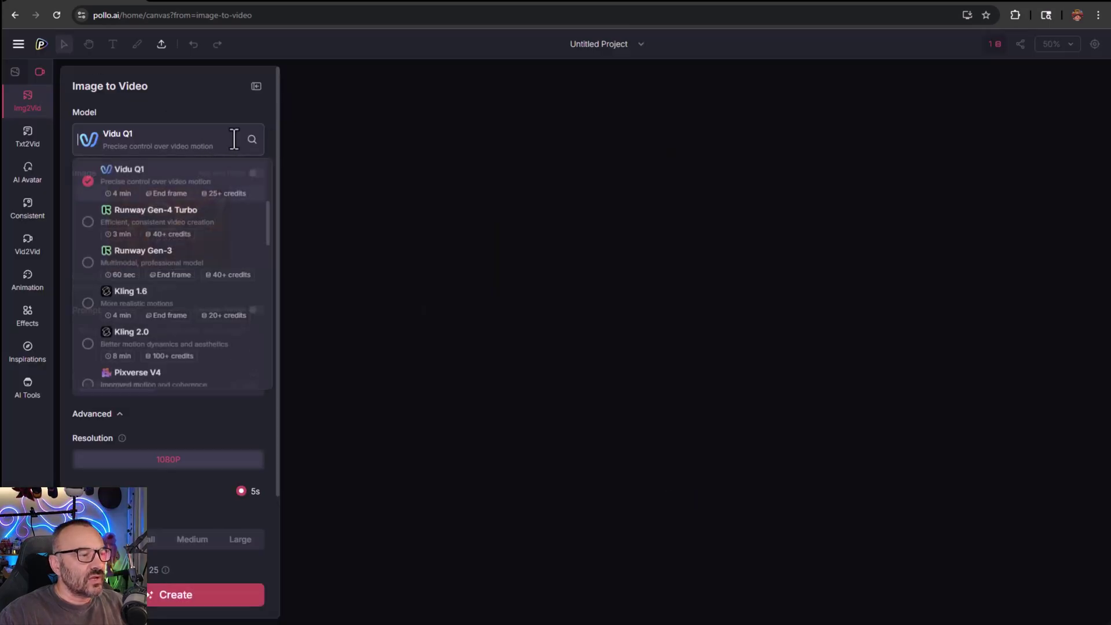
scroll(219, 274, up, 3)
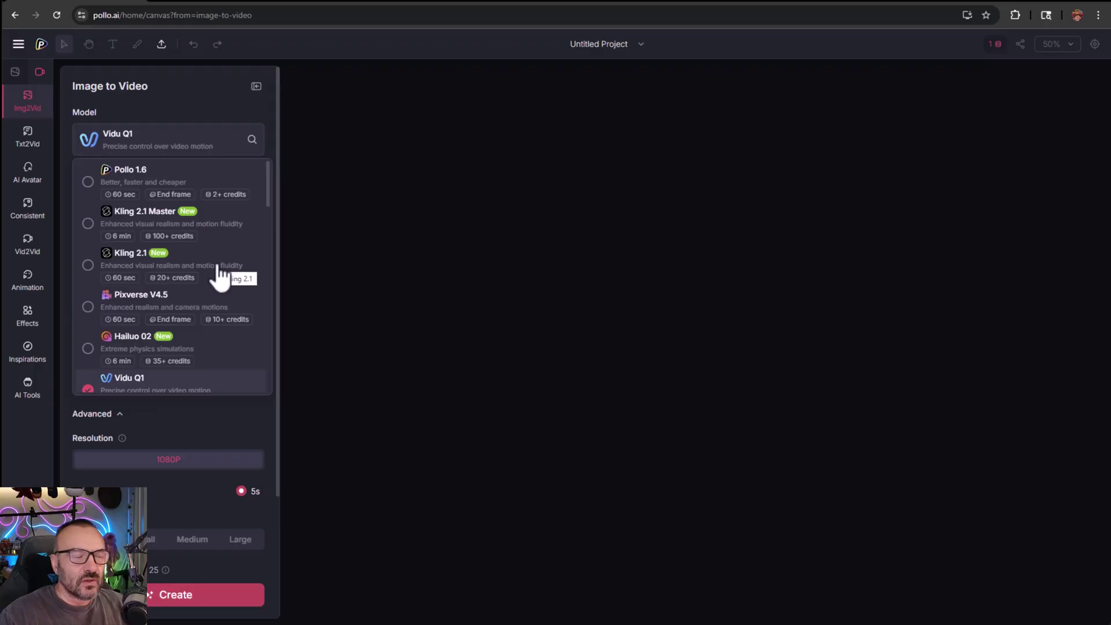
scroll(234, 265, down, 10)
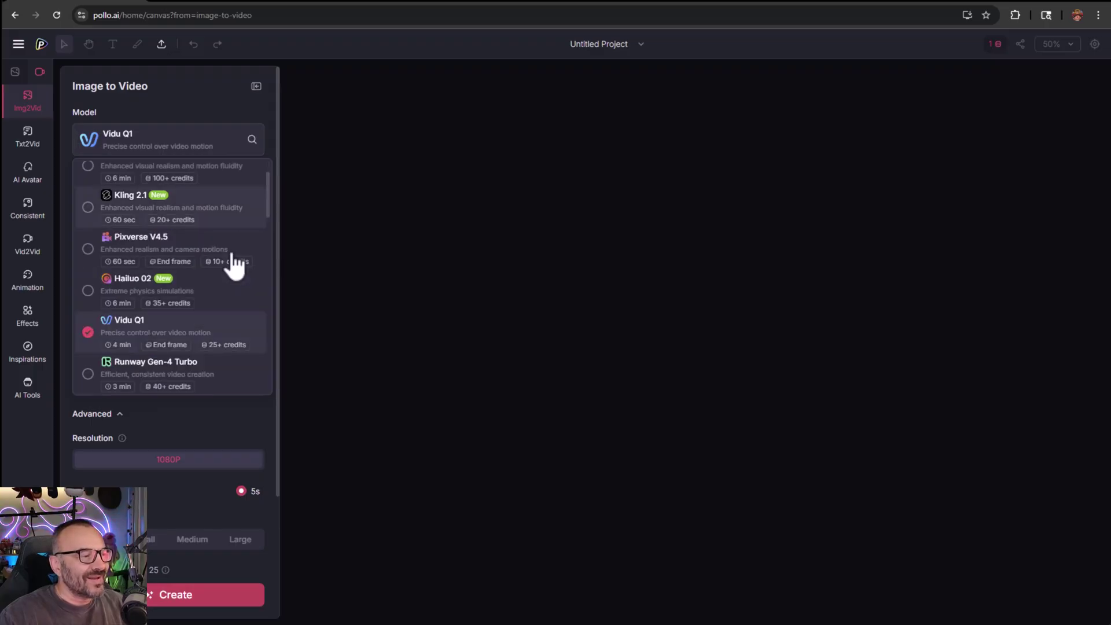
scroll(235, 265, down, 5)
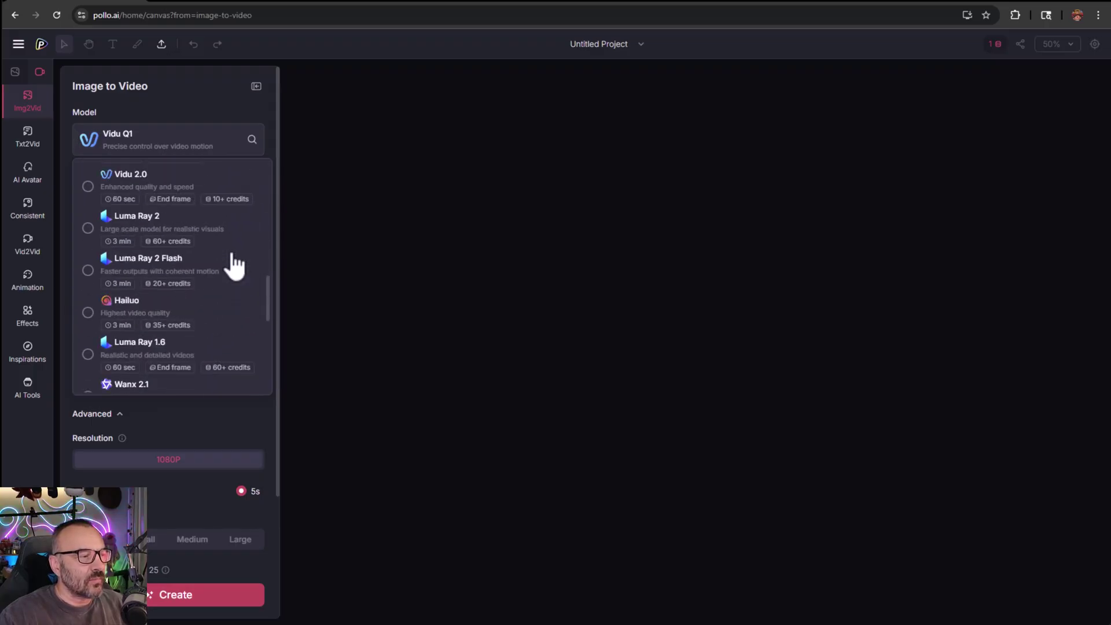
click(284, 42)
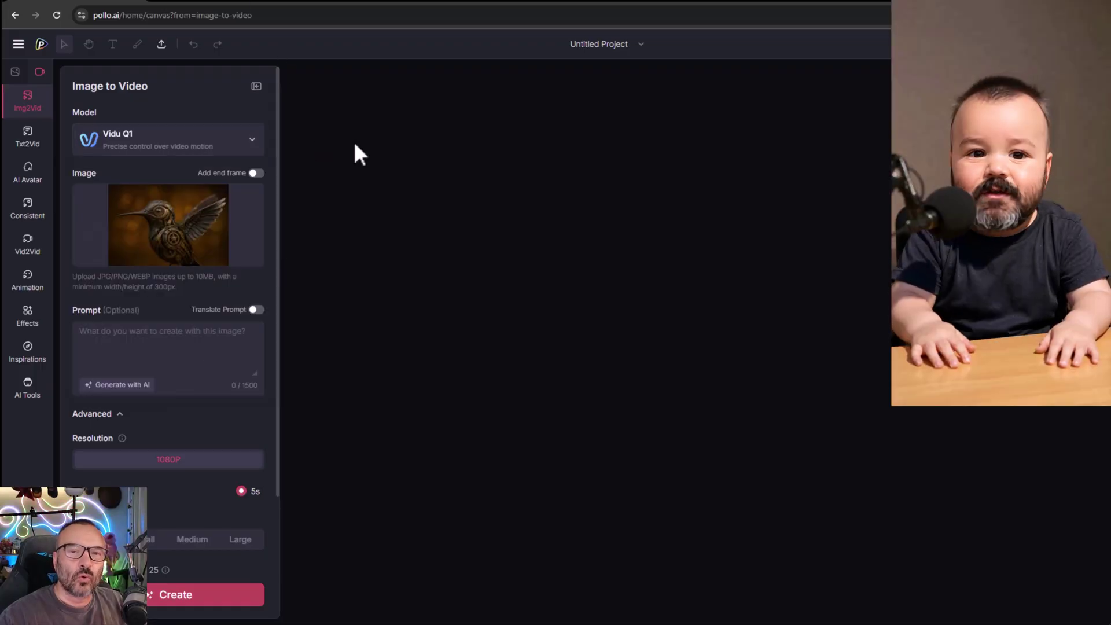
- Browse the AI Video Effects & Templates gallery and open the AI Tools section
click(28, 318)
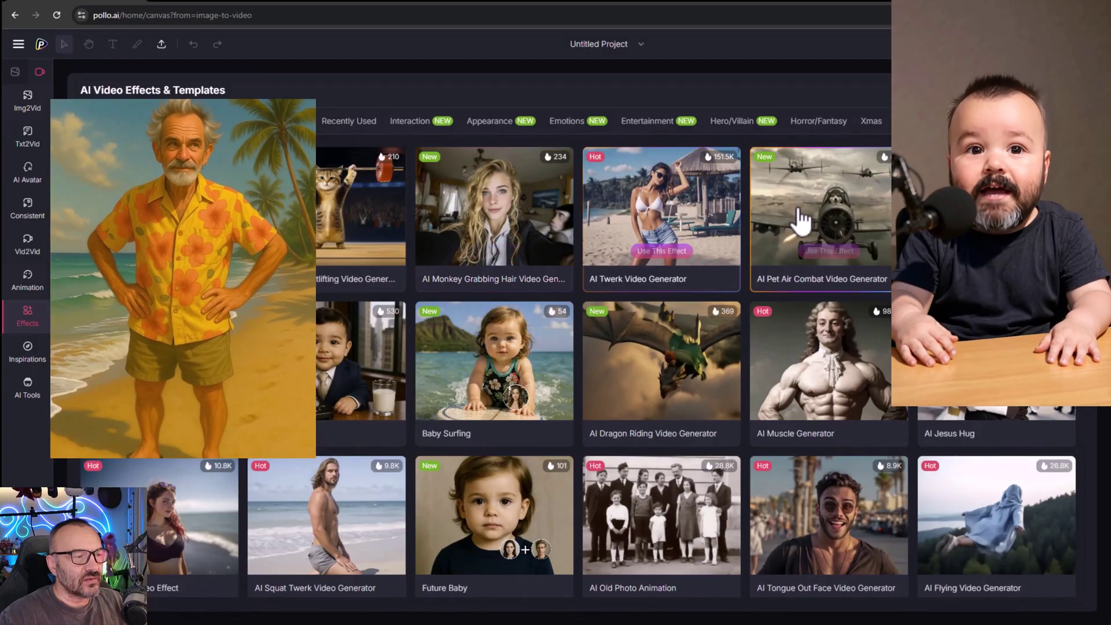
scroll(602, 220, down, 10)
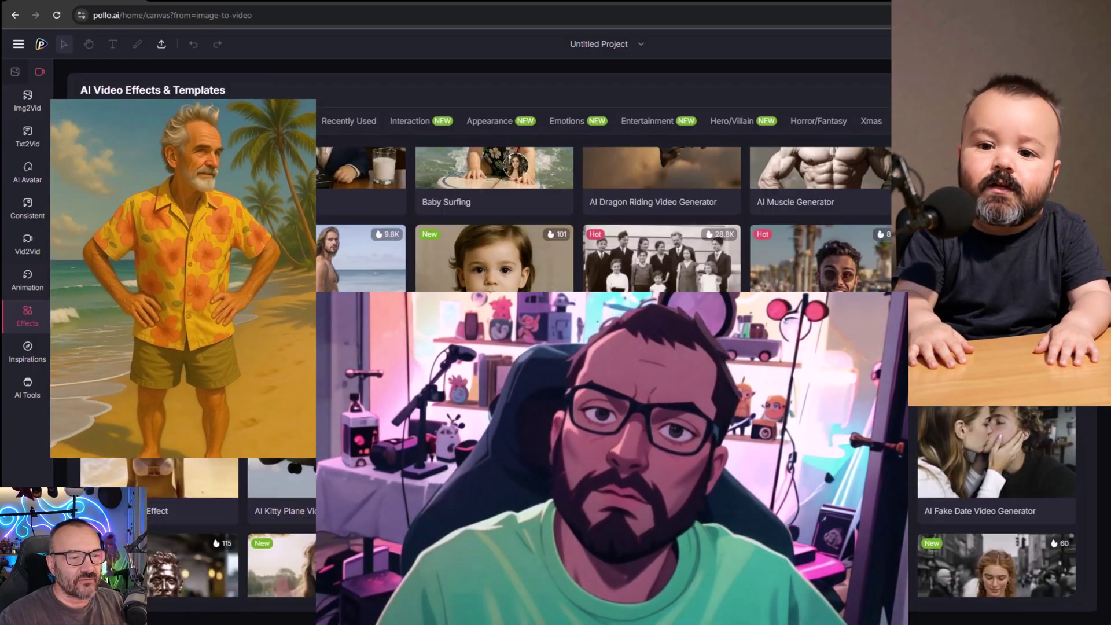
scroll(602, 220, down, 10)
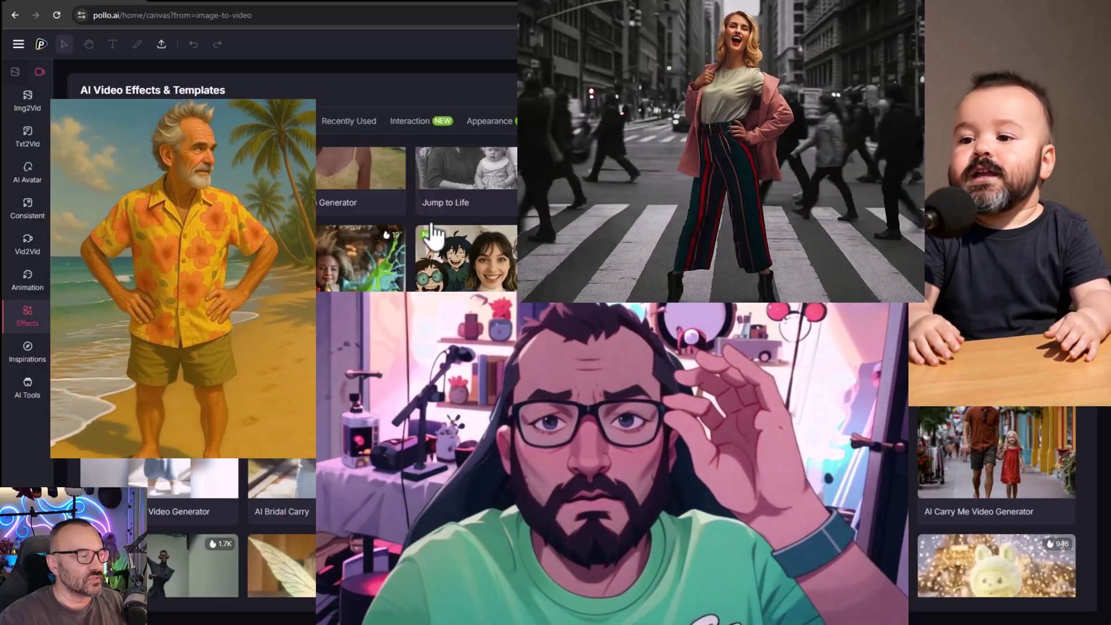
click(35, 389)
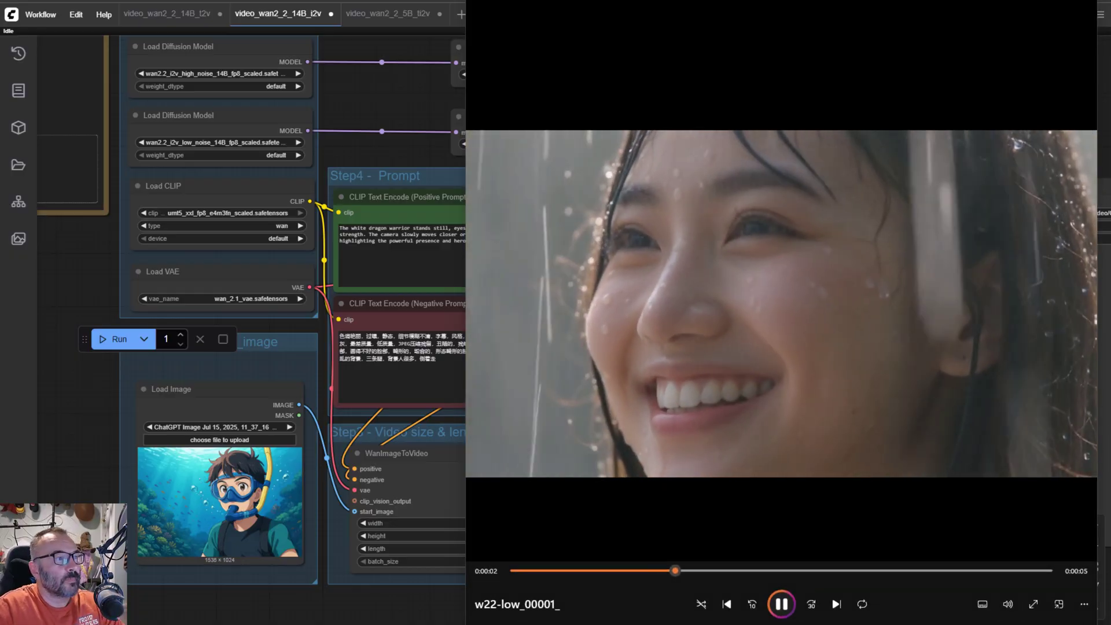
- Switch to ComfyUI, review the 5B and 14B workflow sections of the Wan 2.2 examples page, and return to the ComfyUI workflow
click(384, 99)
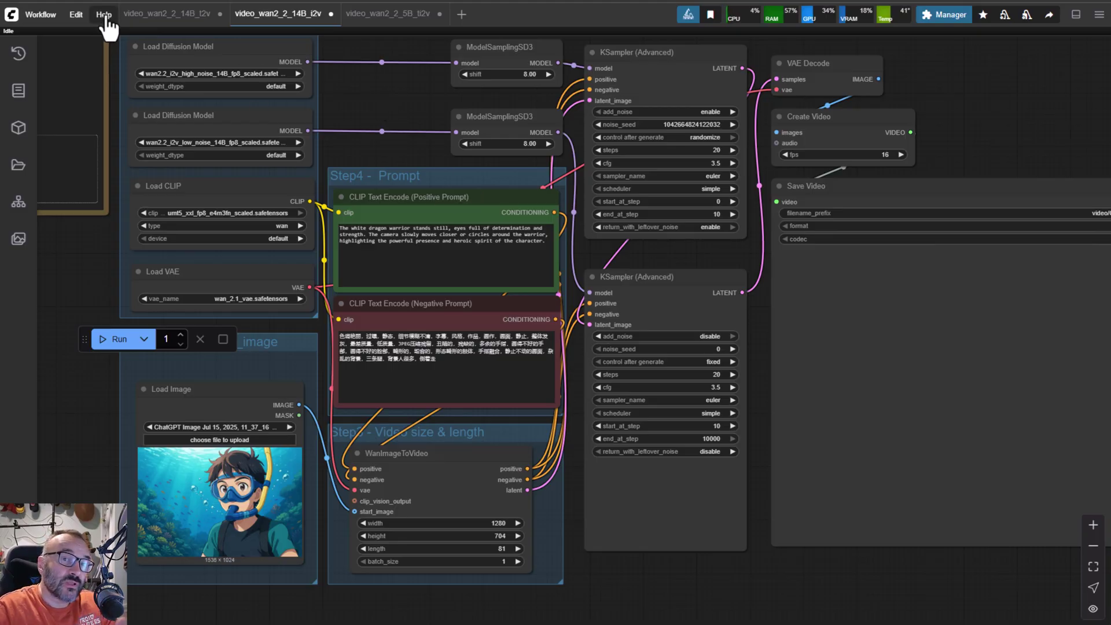
key(alt+Tab)
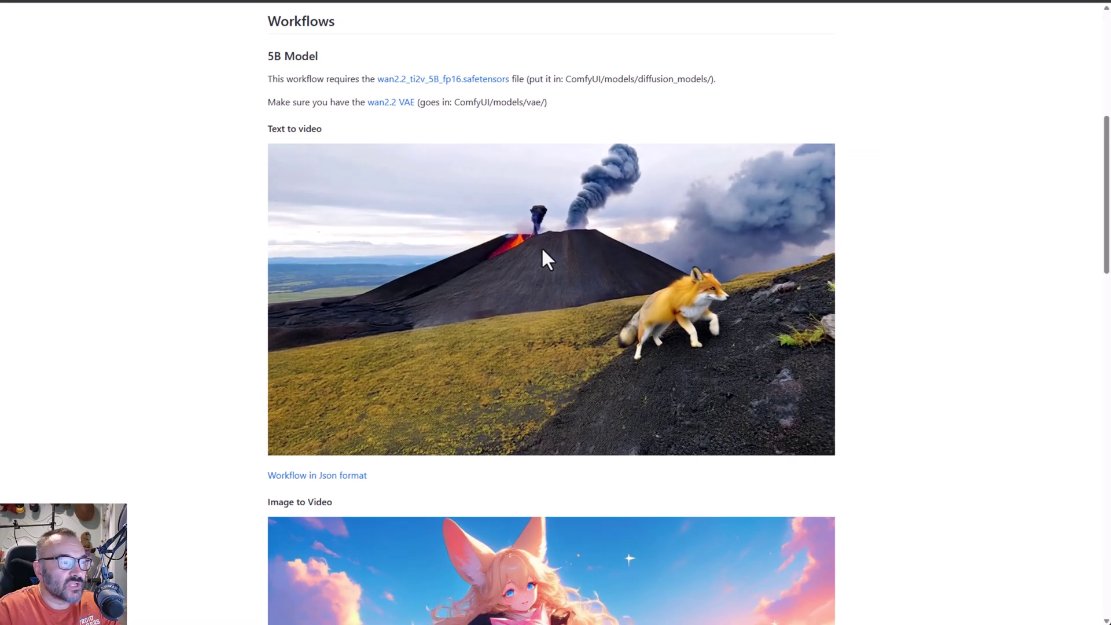
scroll(541, 247, down, 5)
scroll(393, 154, down, 3)
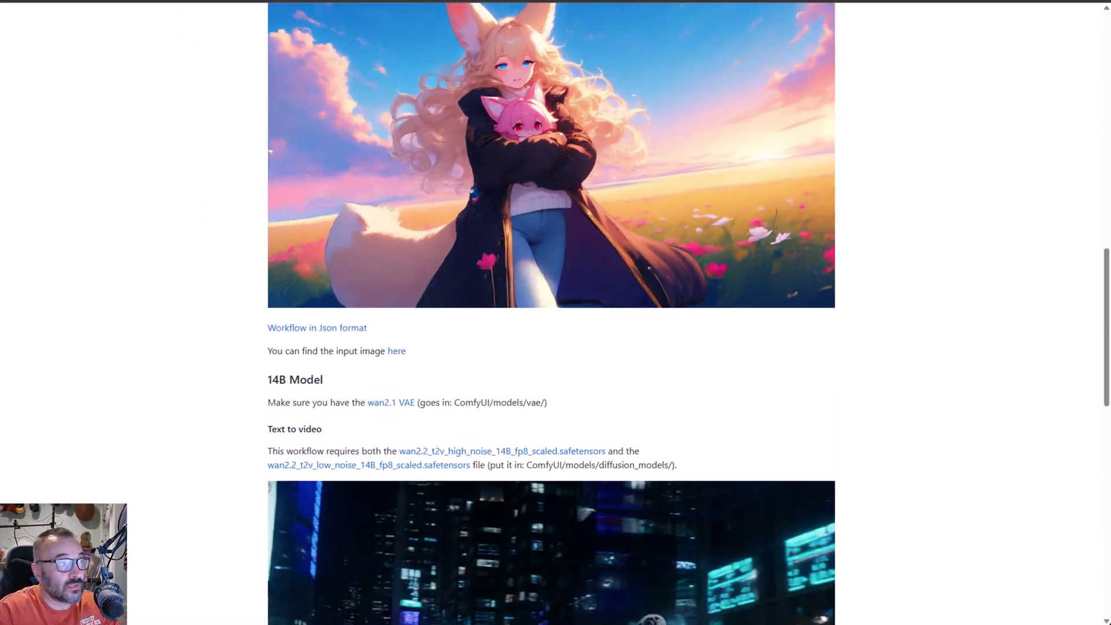
key(alt+Tab)
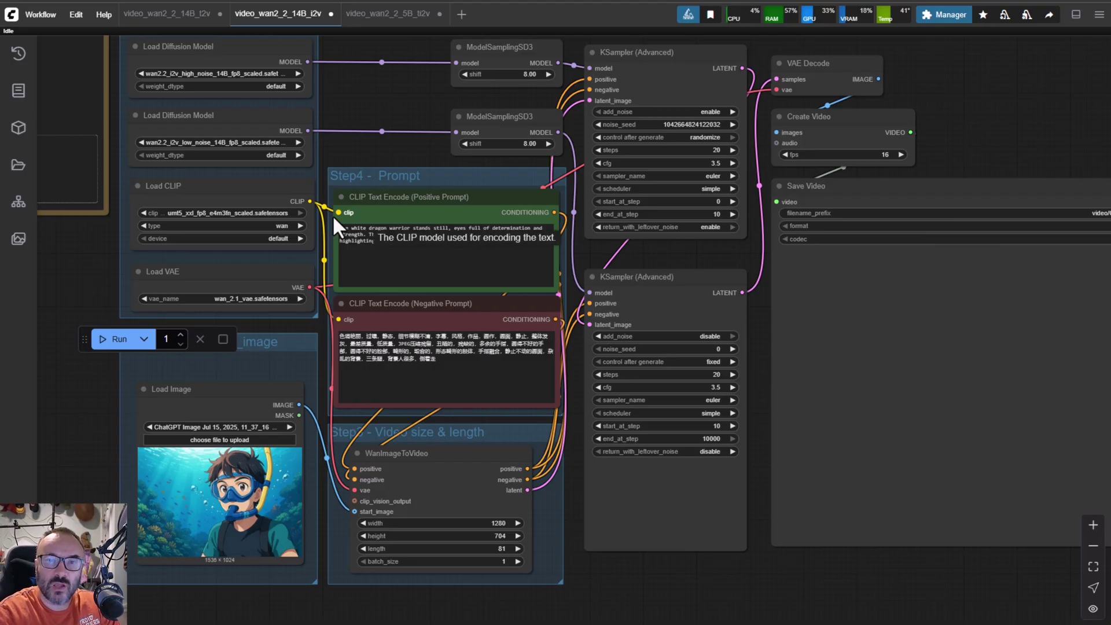
- Check ComfyUI's version and system details on its About page, and inspect the update folder of the 0.3.44 installation
click(100, 18)
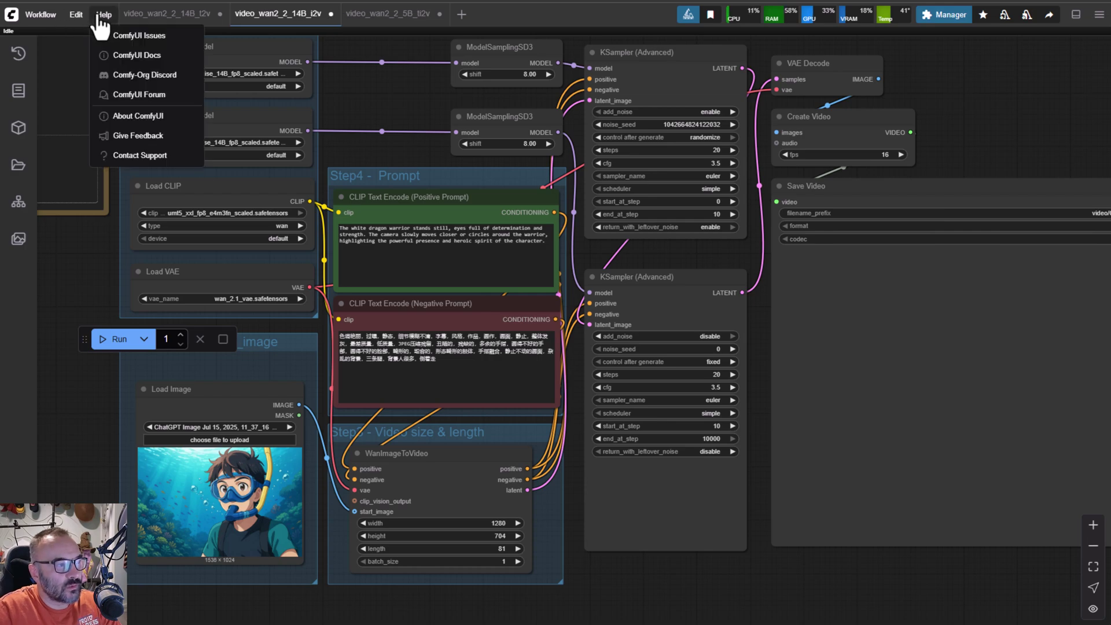
click(143, 115)
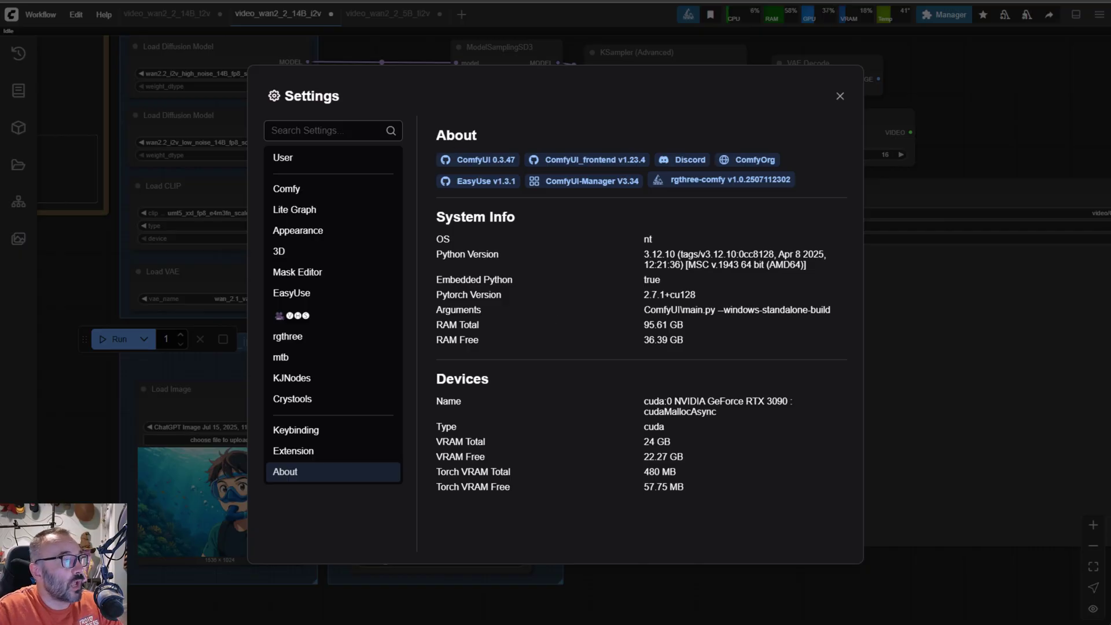
key(alt+Tab)
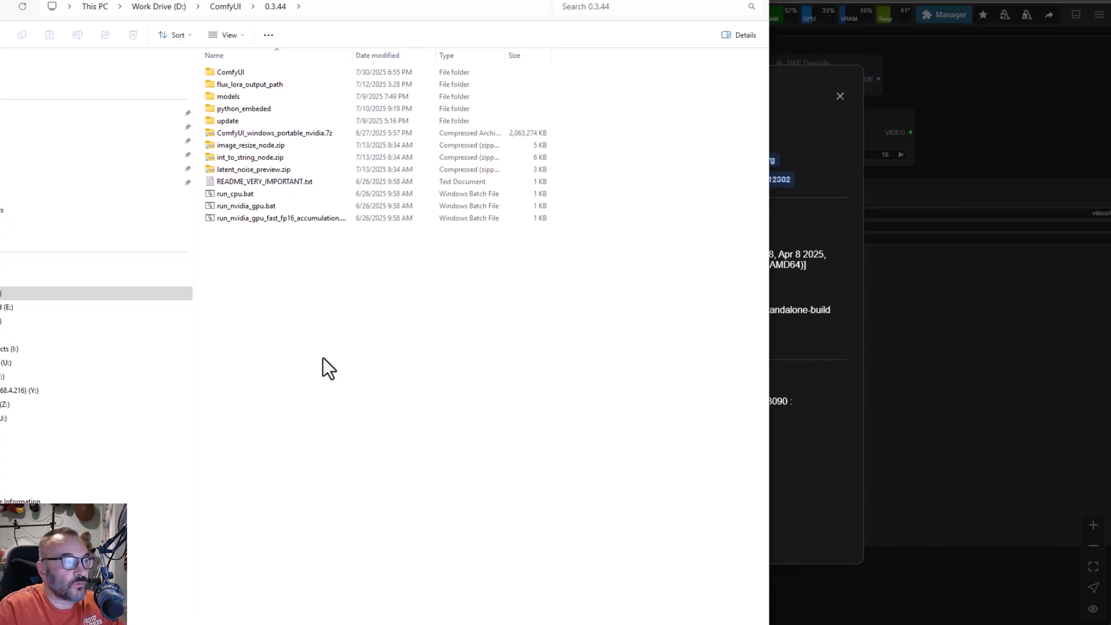
double_click(236, 119)
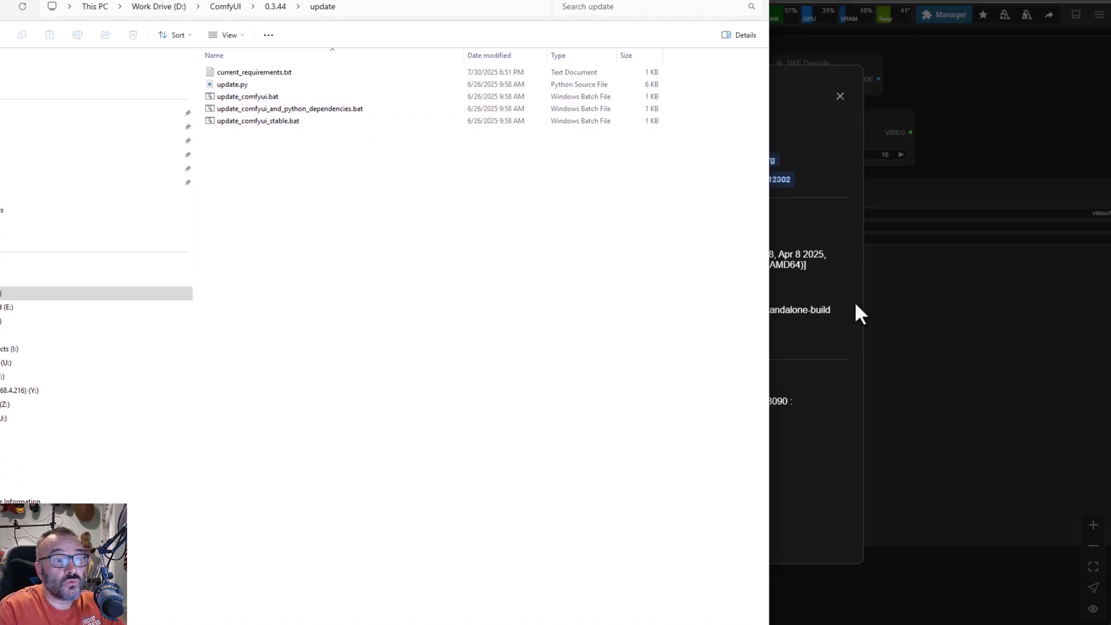
click(858, 369)
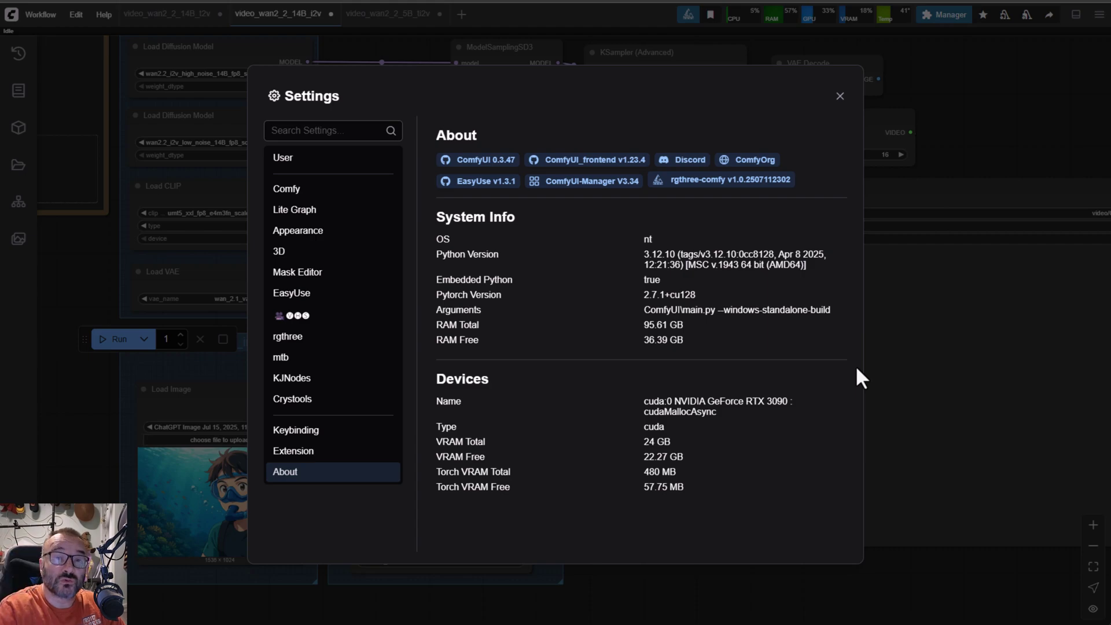
click(839, 96)
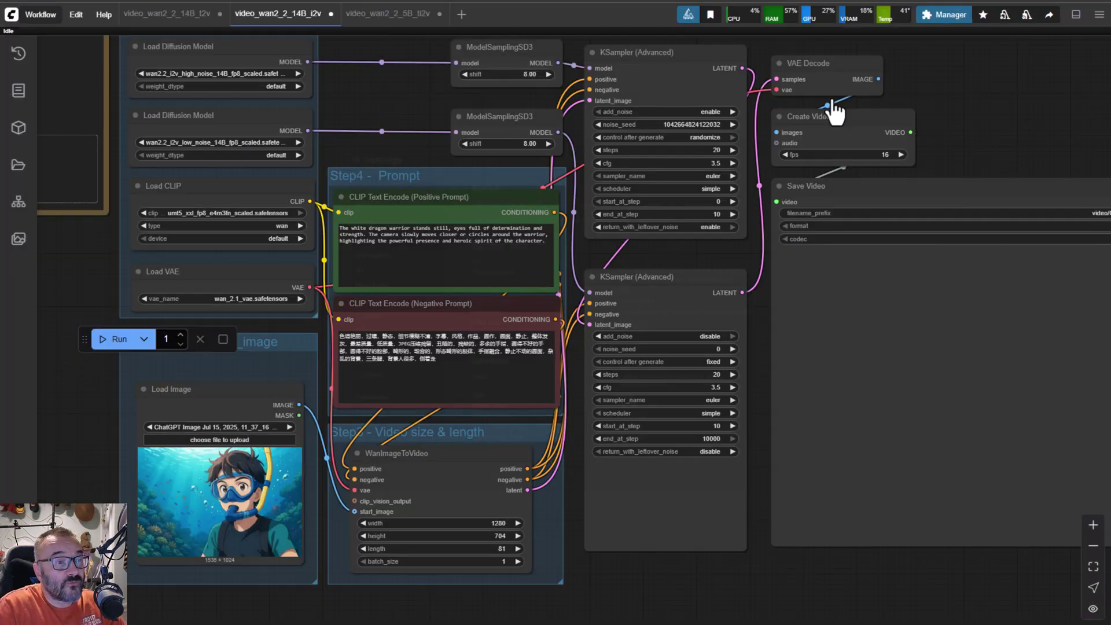
- Open the ComfyUI workflow templates and show the Video category
click(42, 15)
click(65, 82)
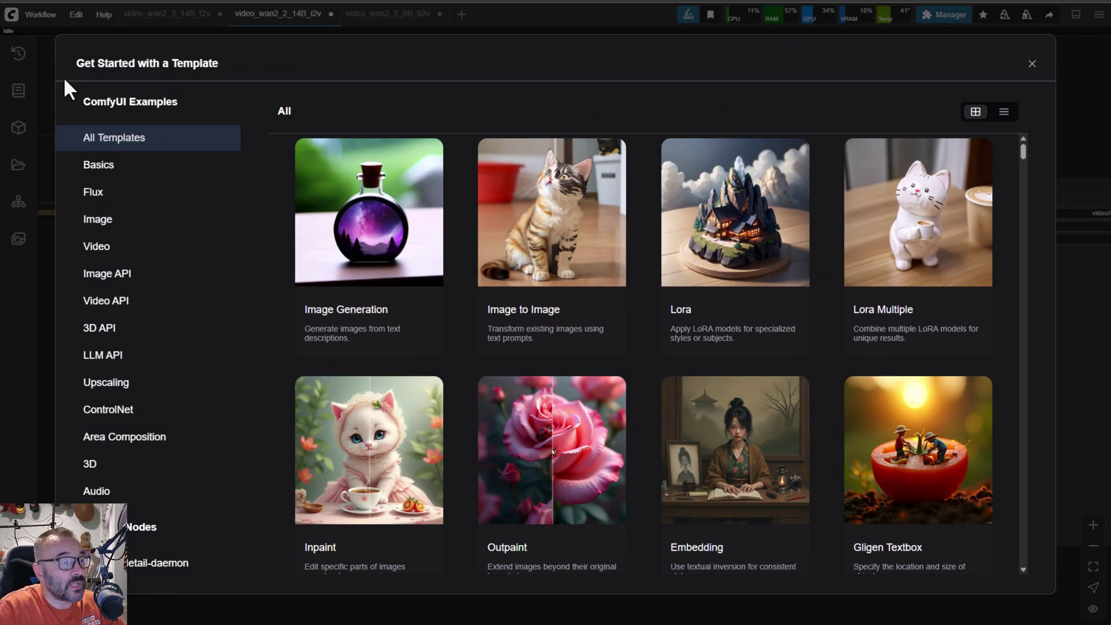
click(118, 253)
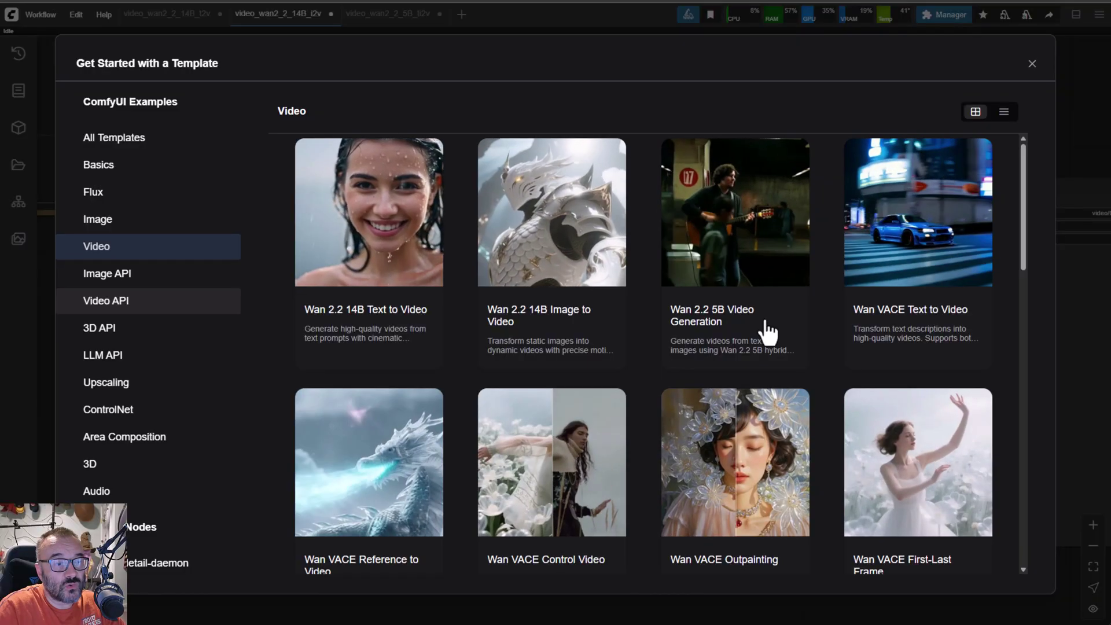
- Close the template browser, switch to the media player, and pause and scrub through the ComfyUI_00016_ clip from start to near its end
click(1039, 63)
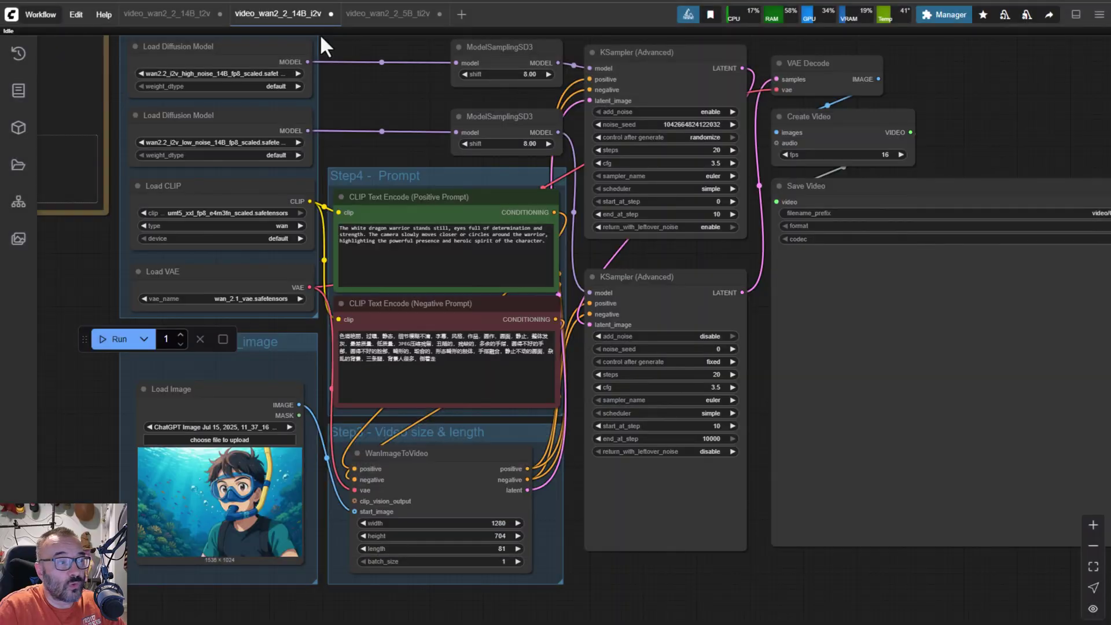
scroll(291, 246, down, 3)
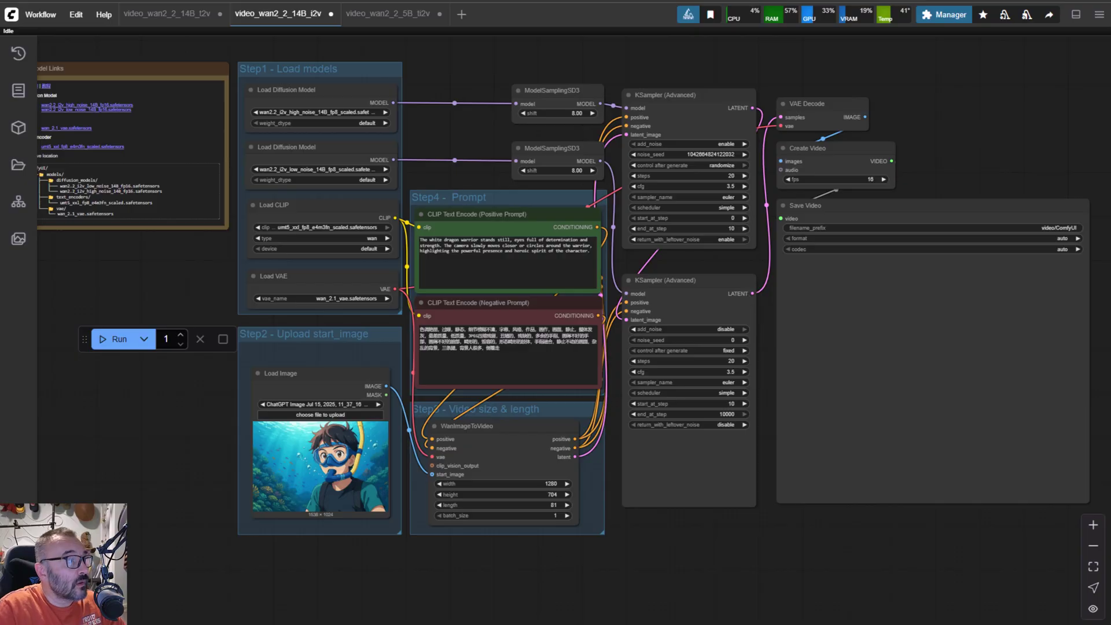
key(alt+Tab)
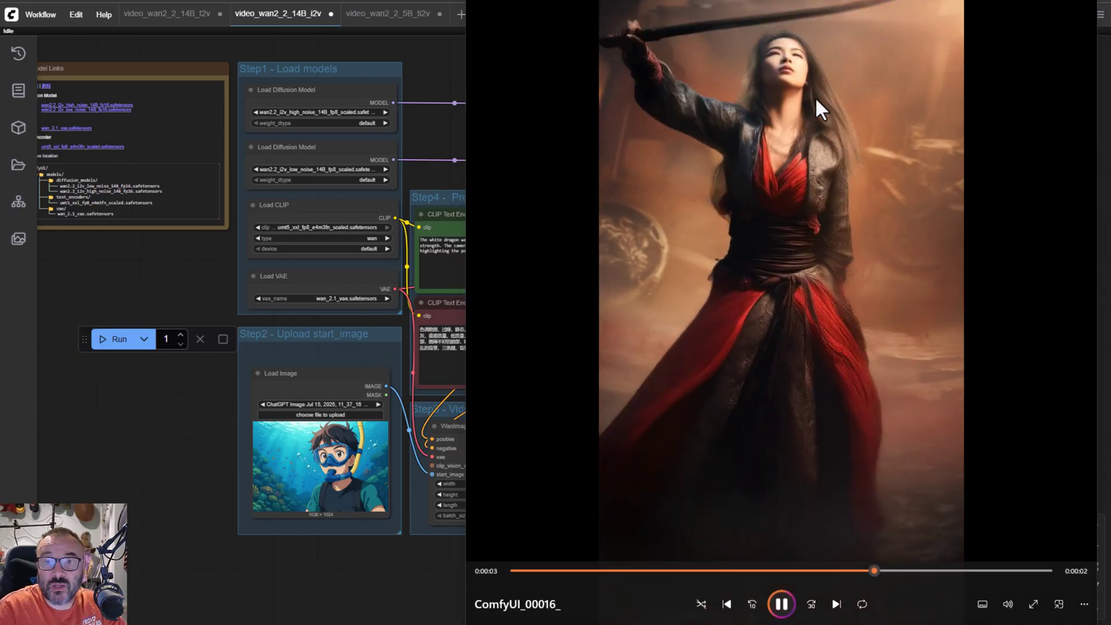
click(779, 604)
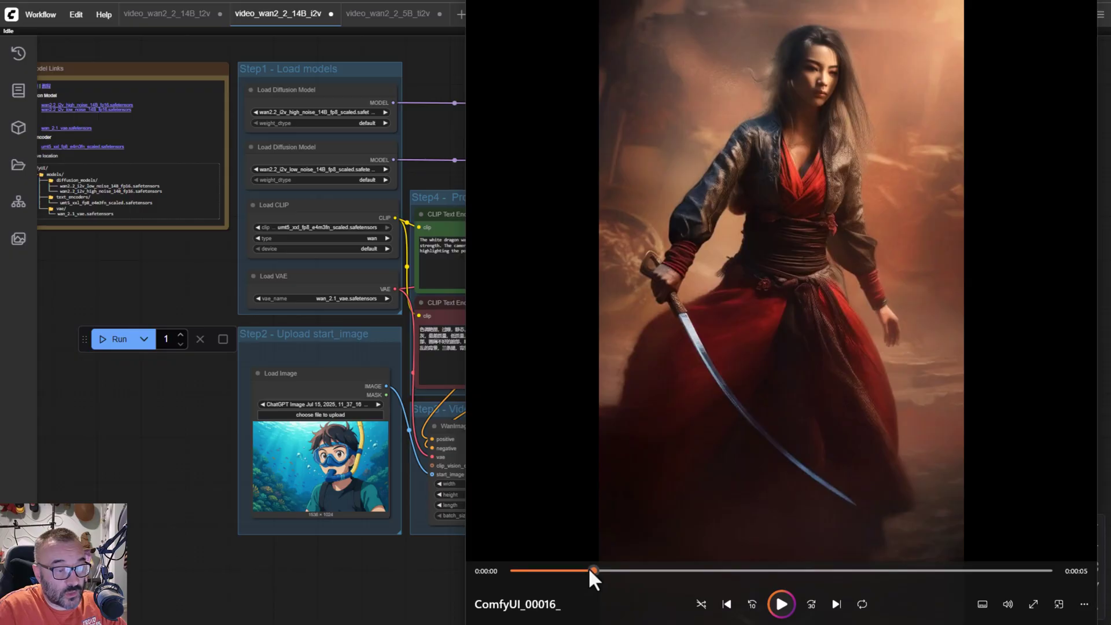
drag(589, 570, 505, 574)
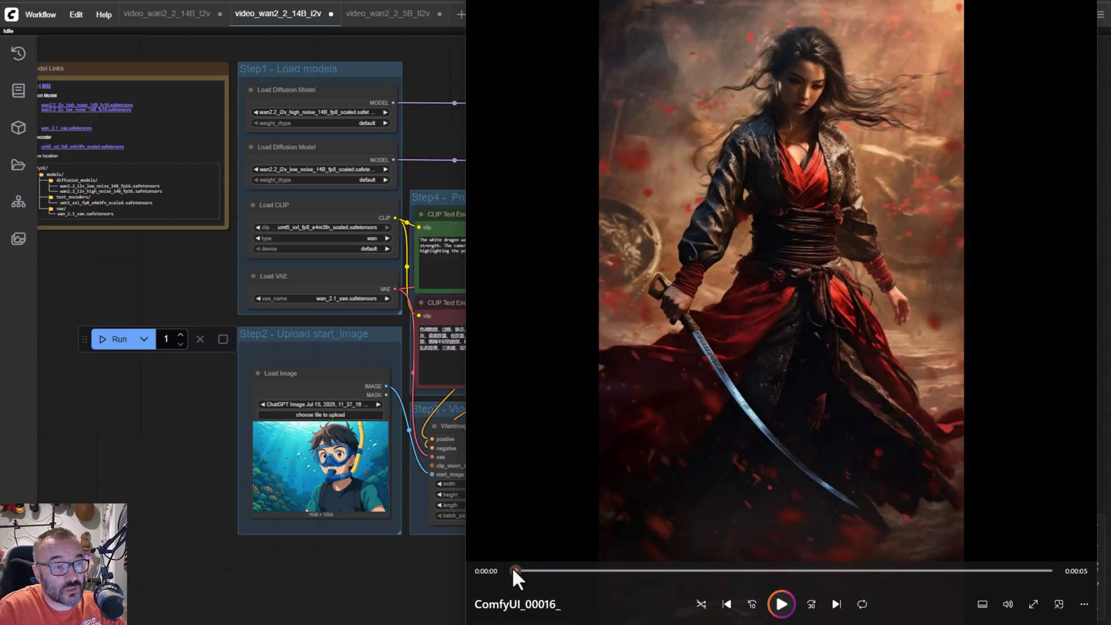
drag(515, 571, 786, 540)
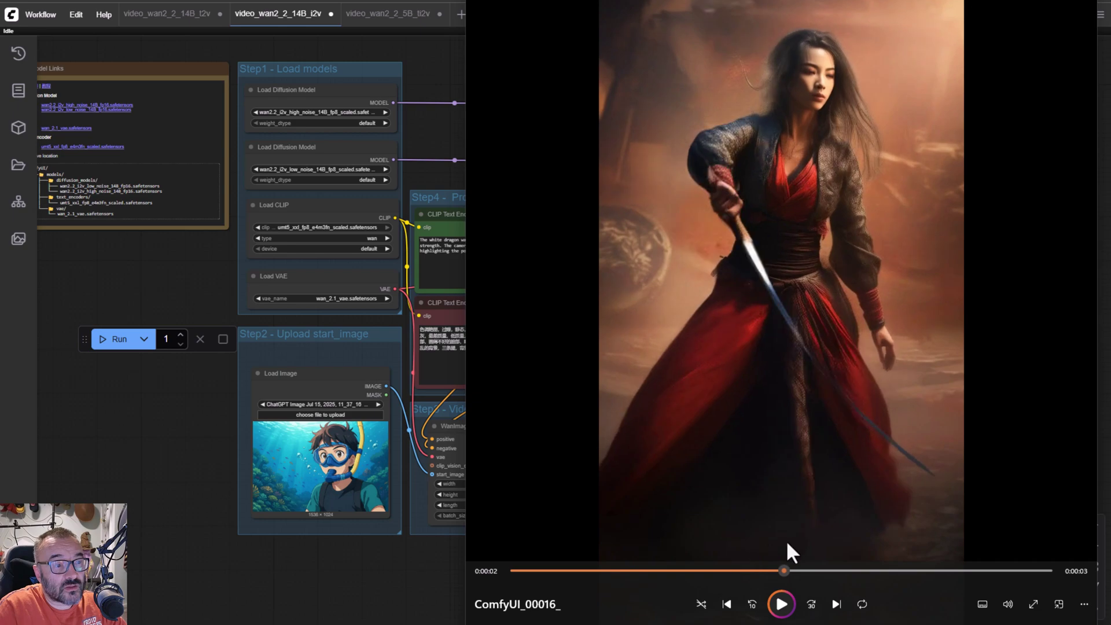
drag(1007, 546, 1021, 548)
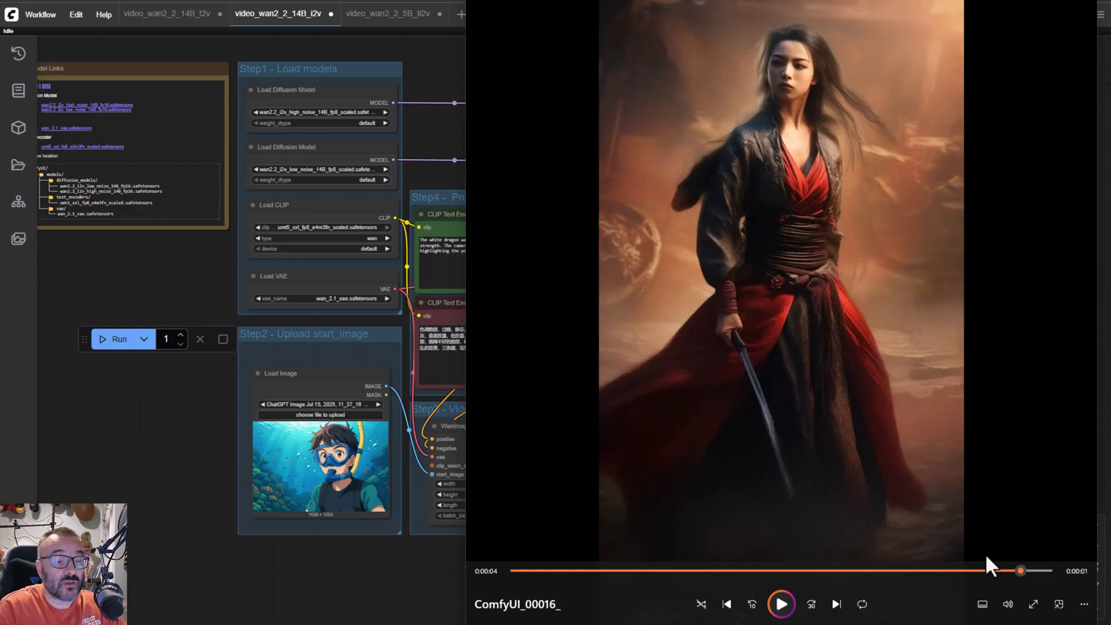
drag(1027, 571, 516, 572)
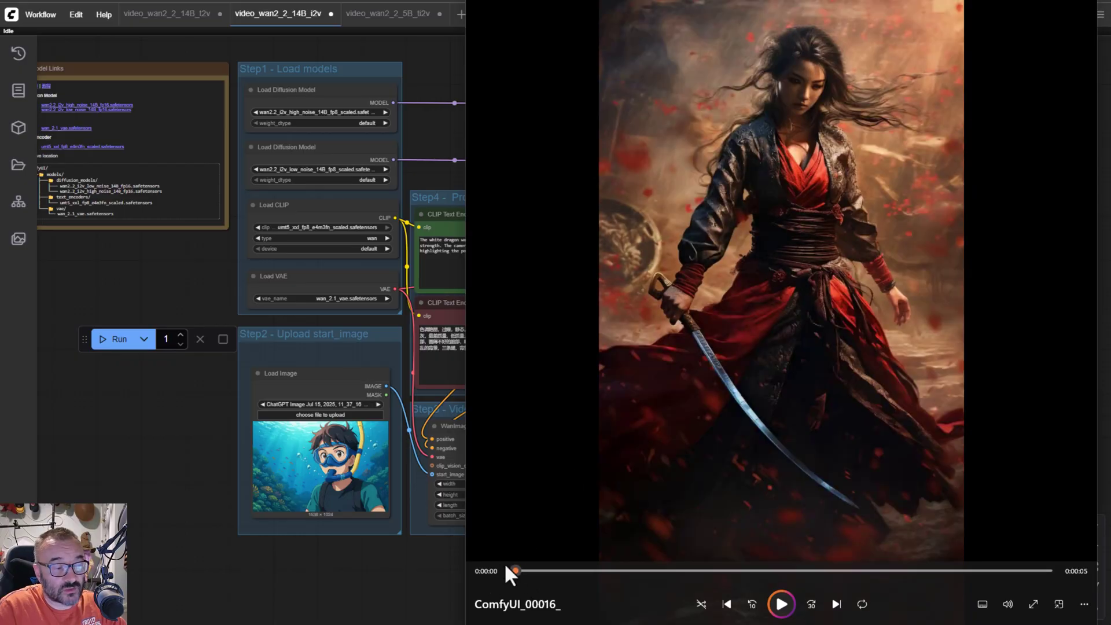
drag(519, 569, 495, 570)
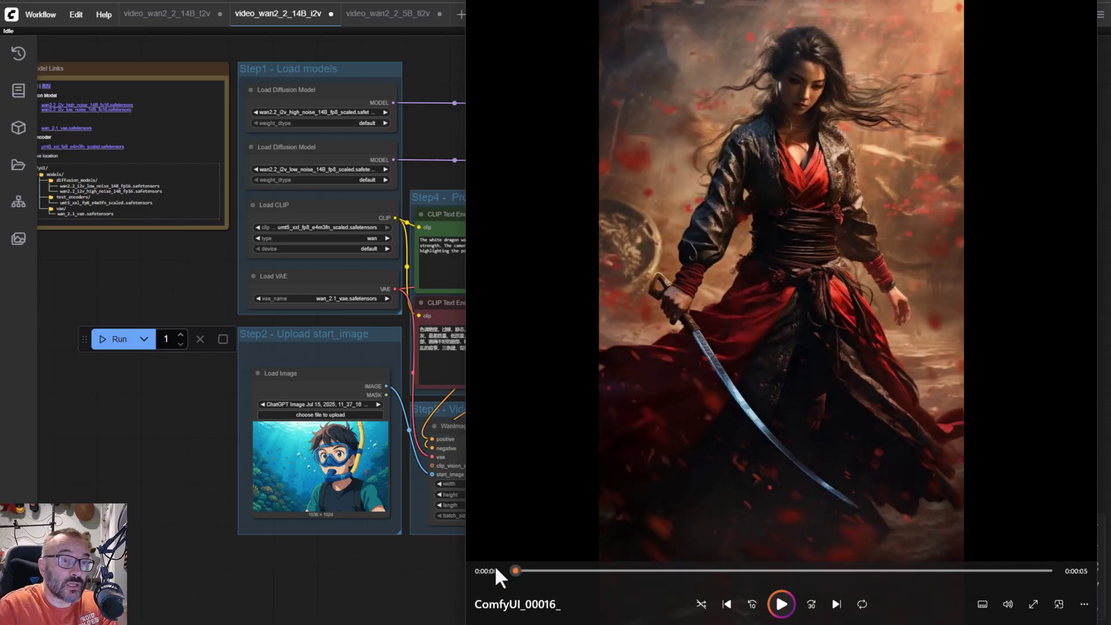
click(162, 508)
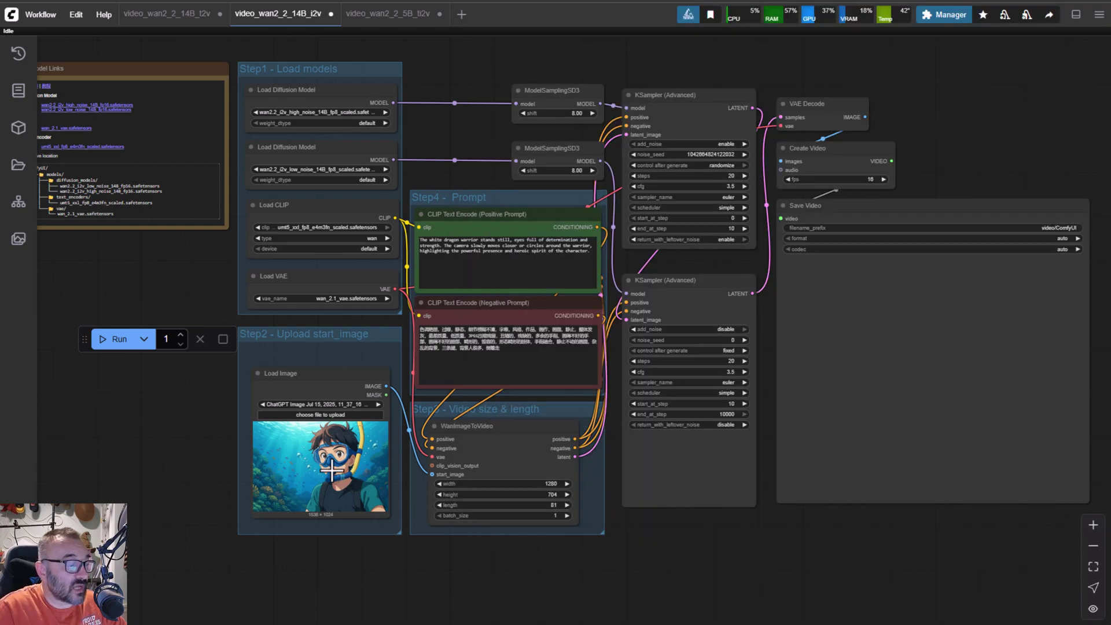
- Play the ComfyUI_00001_ snorkeling clip in the media player, skip ahead in it, and return to the ComfyUI workflow
key(alt+Tab)
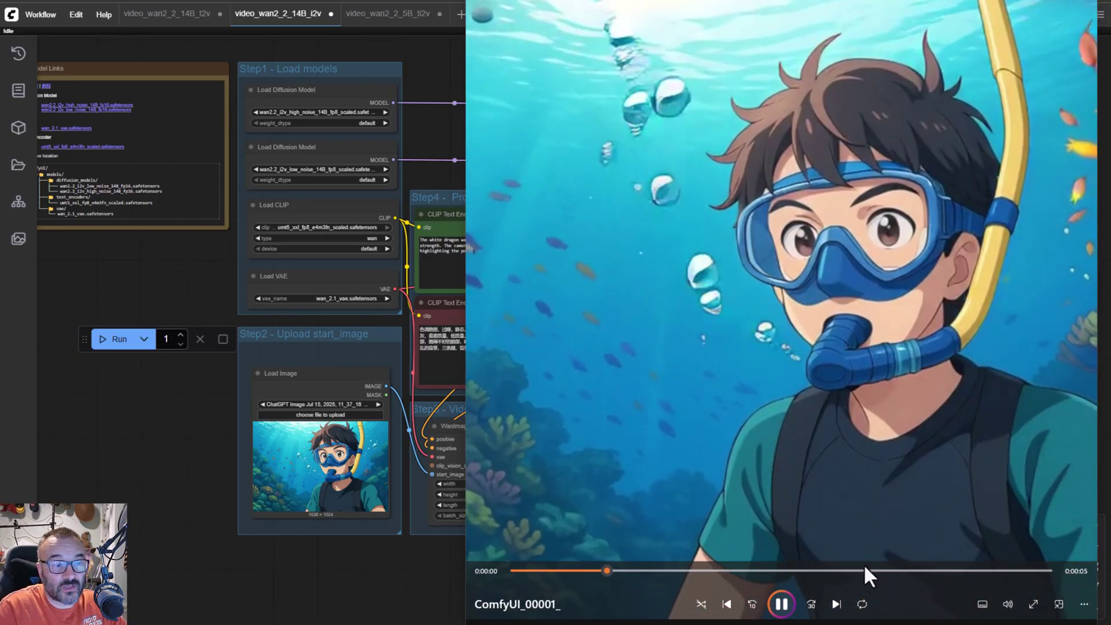
click(926, 571)
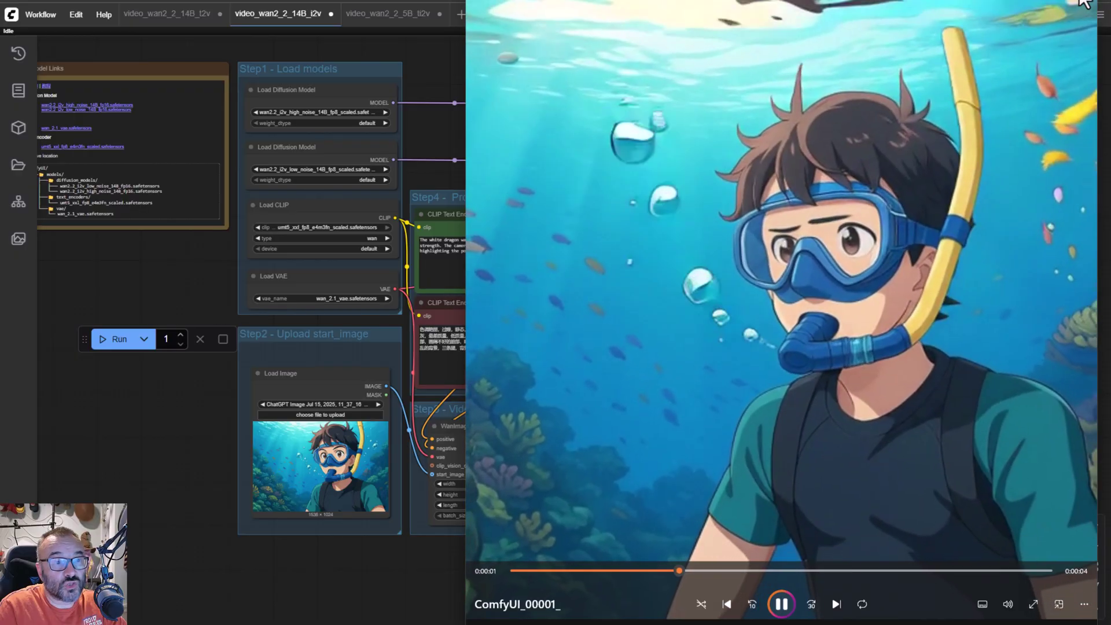
click(1087, 3)
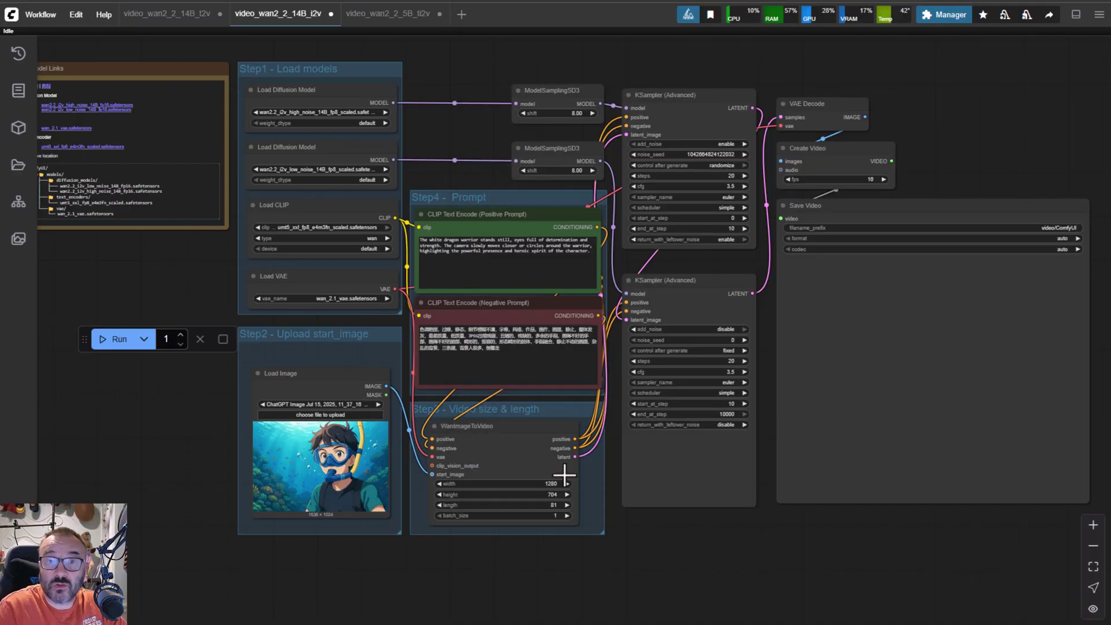
- Examine the high-noise and low-noise 14B diffusion model loaders in the Step1 group of the image-to-video workflow
scroll(342, 107, up, 6)
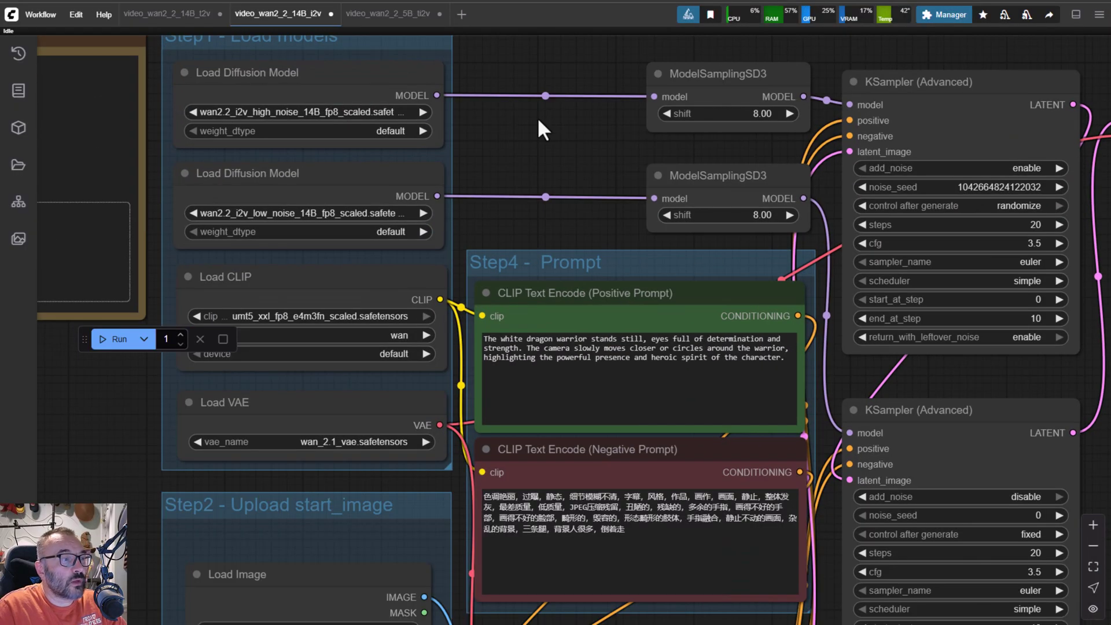
scroll(538, 120, down, 4)
mouse_move(581, 174)
mouse_down()
mouse_move(603, 129)
mouse_move(574, 167)
mouse_up()
scroll(494, 121, up, 6)
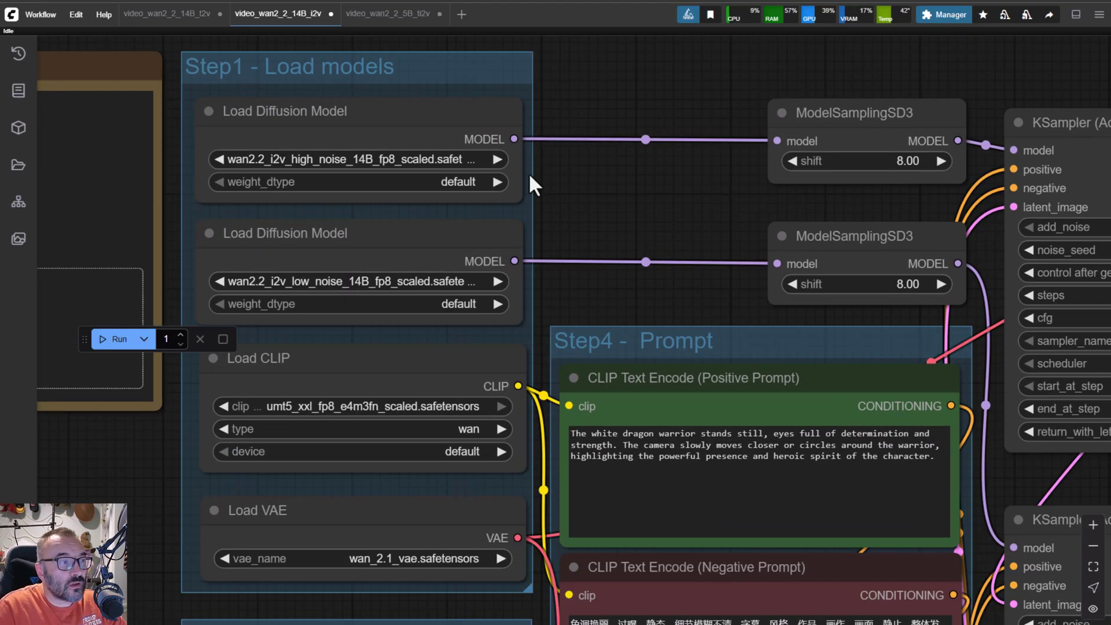
scroll(343, 168, up, 2)
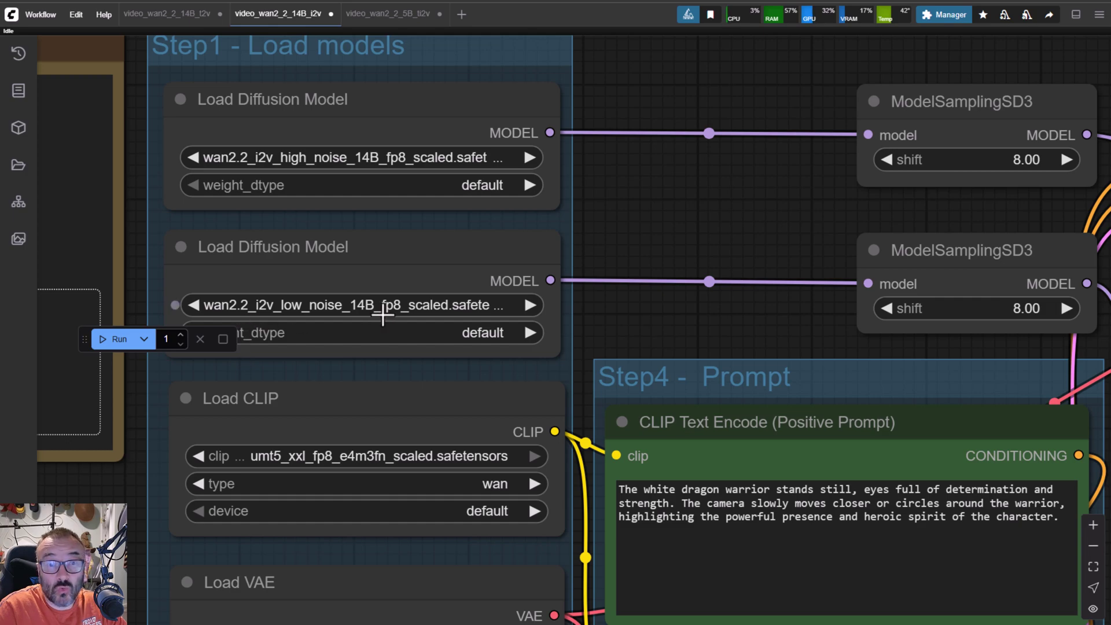
scroll(377, 323, down, 5)
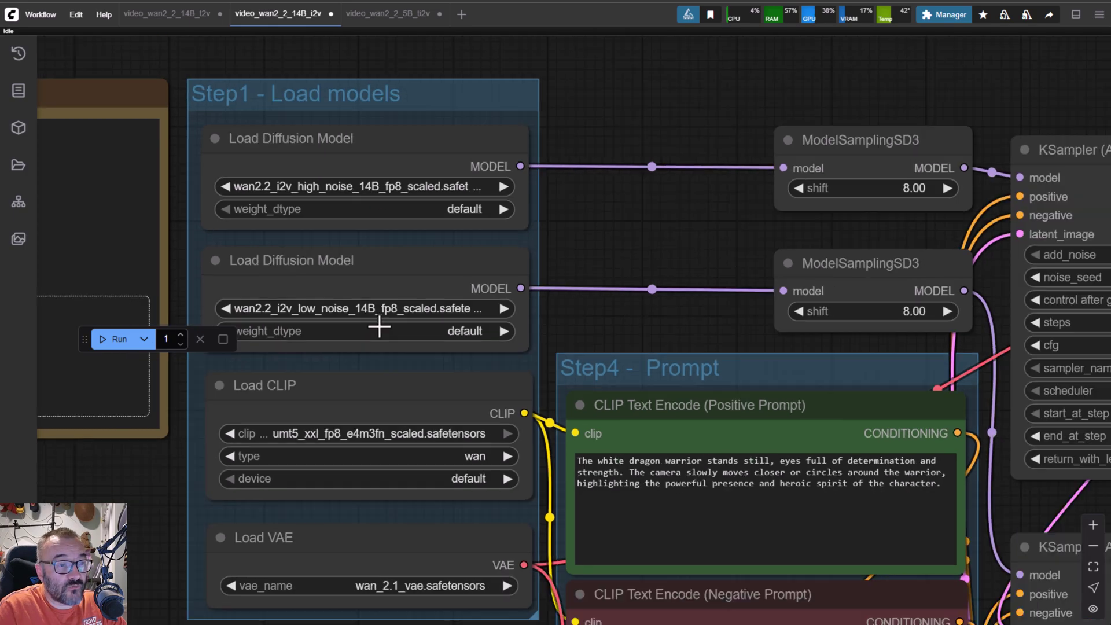
- Trace the two diffusion models through the ModelSamplingSD3 nodes and both KSampler (Advanced) nodes to VAE Decode and Save Video
drag(605, 256, 256, 134)
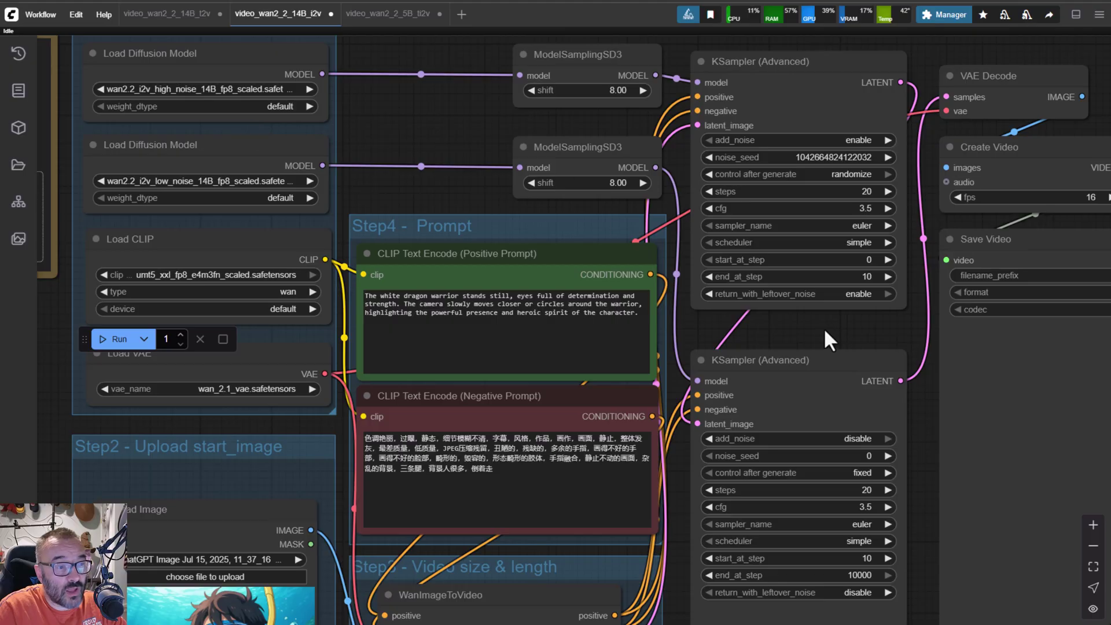
drag(824, 327, 592, 308)
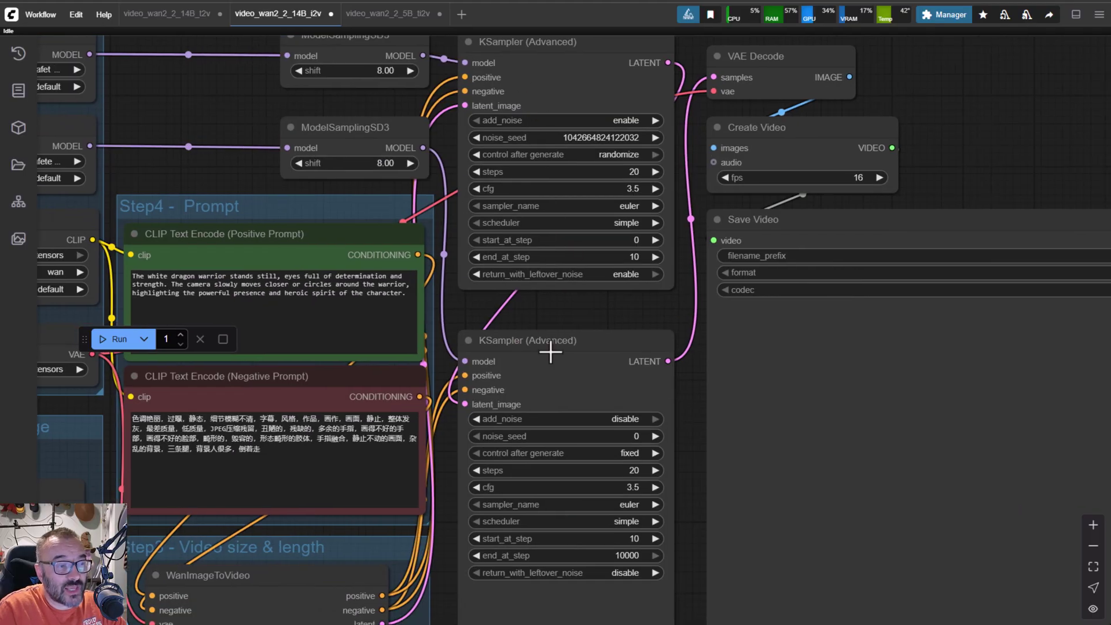
drag(281, 104, 486, 204)
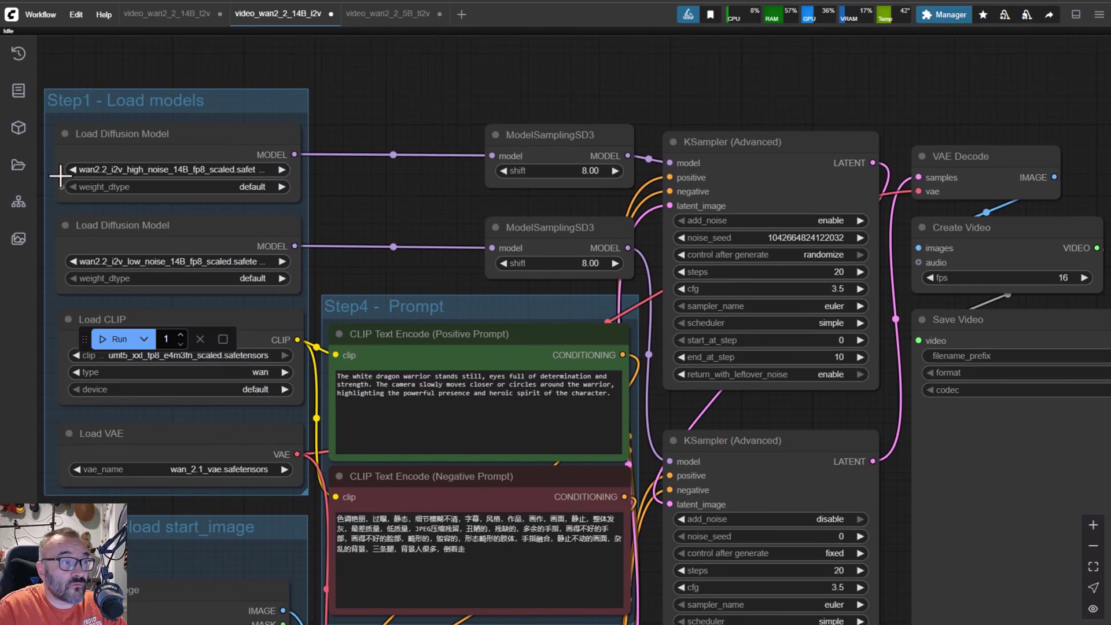
drag(688, 356, 591, 178)
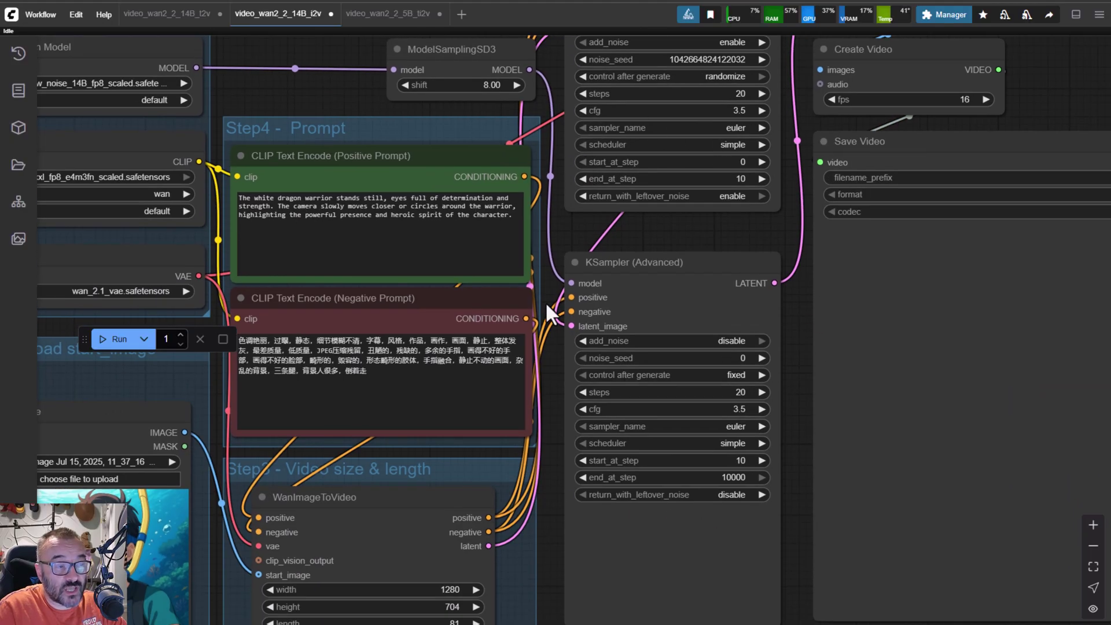
drag(607, 265, 447, 390)
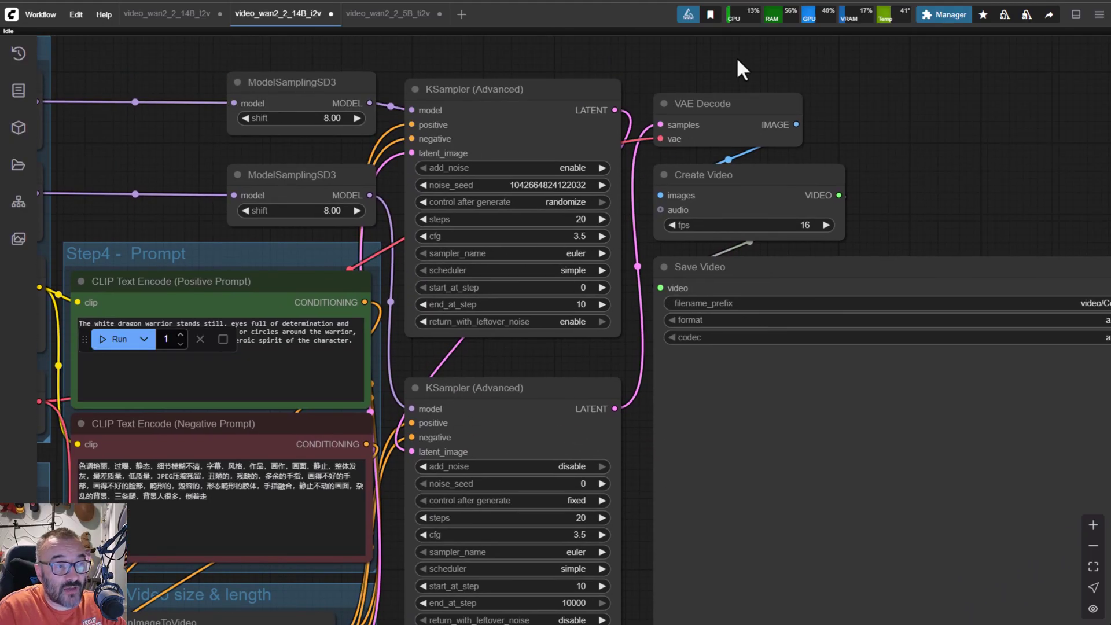
drag(902, 195, 960, 178)
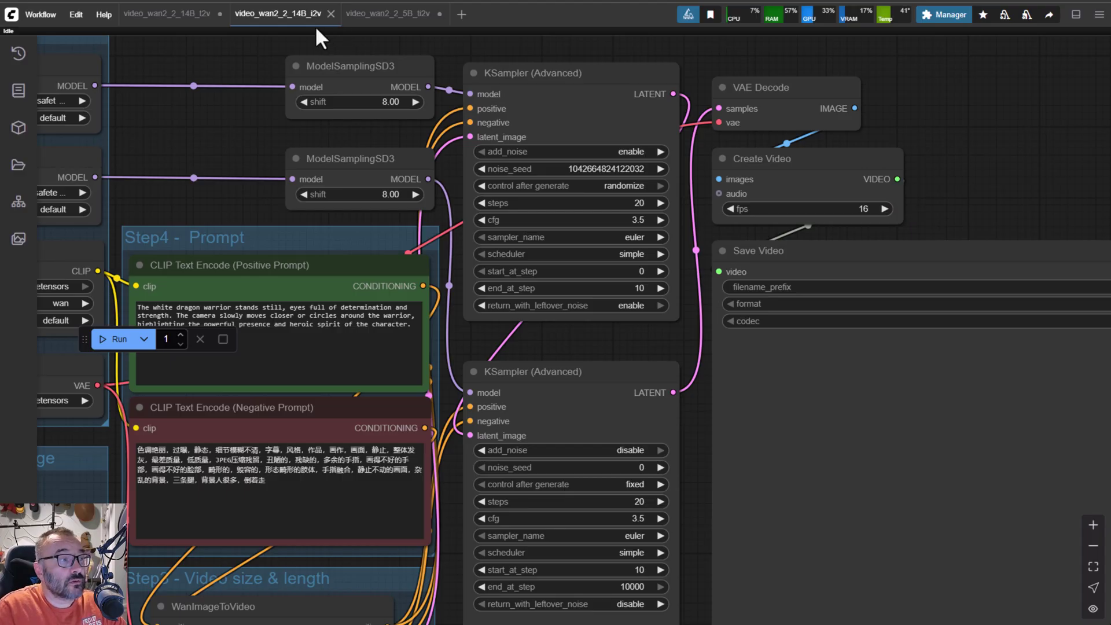
- Switch to the video_wan2_2_14B_t2v workflow and compare its w22-low and w22-high decode and Save Video branches
click(152, 14)
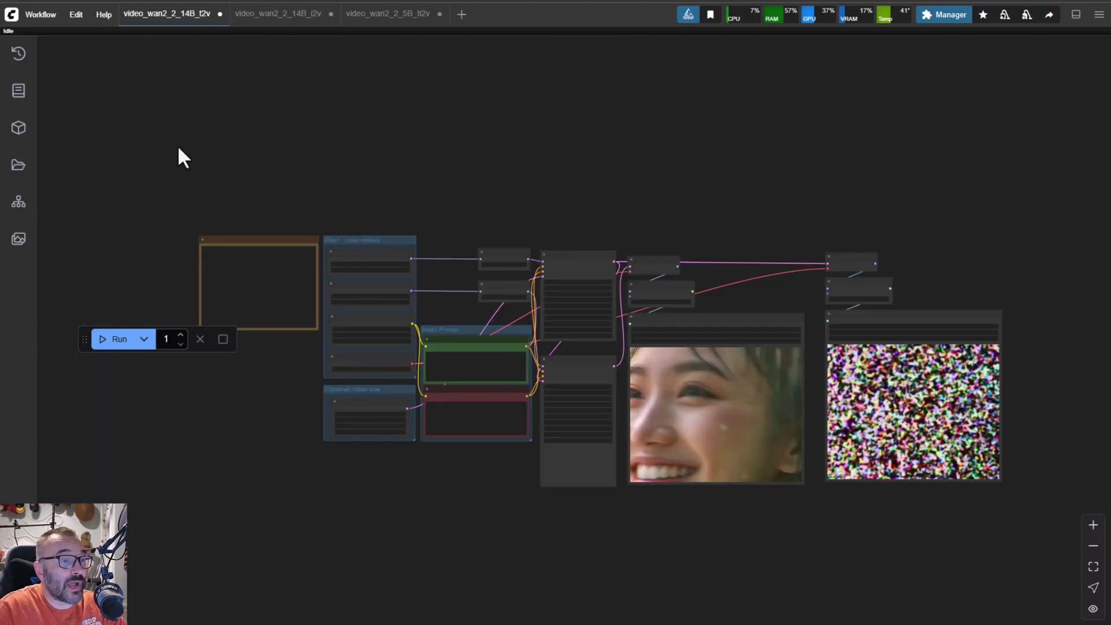
scroll(308, 348, up, 5)
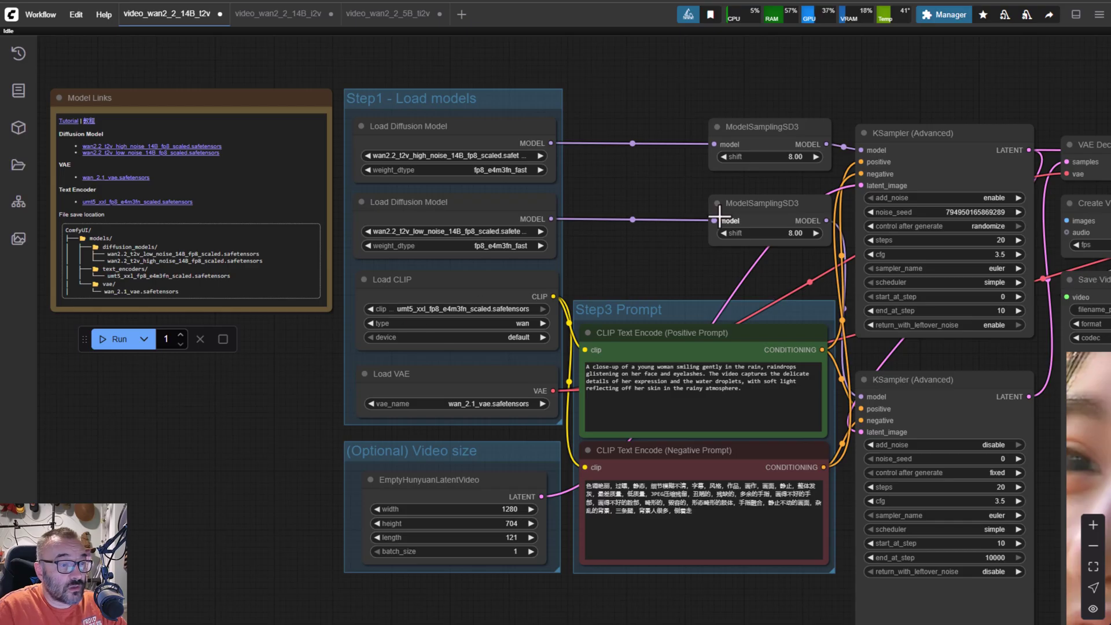
drag(720, 218, 75, 173)
drag(880, 111, 578, 131)
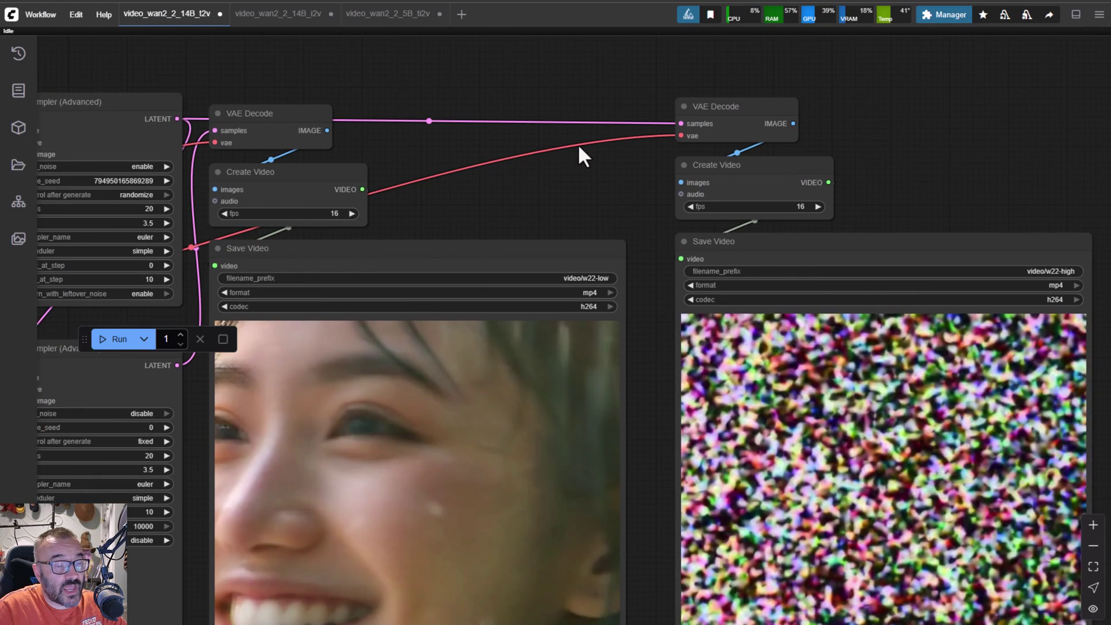
scroll(866, 109, left, 3)
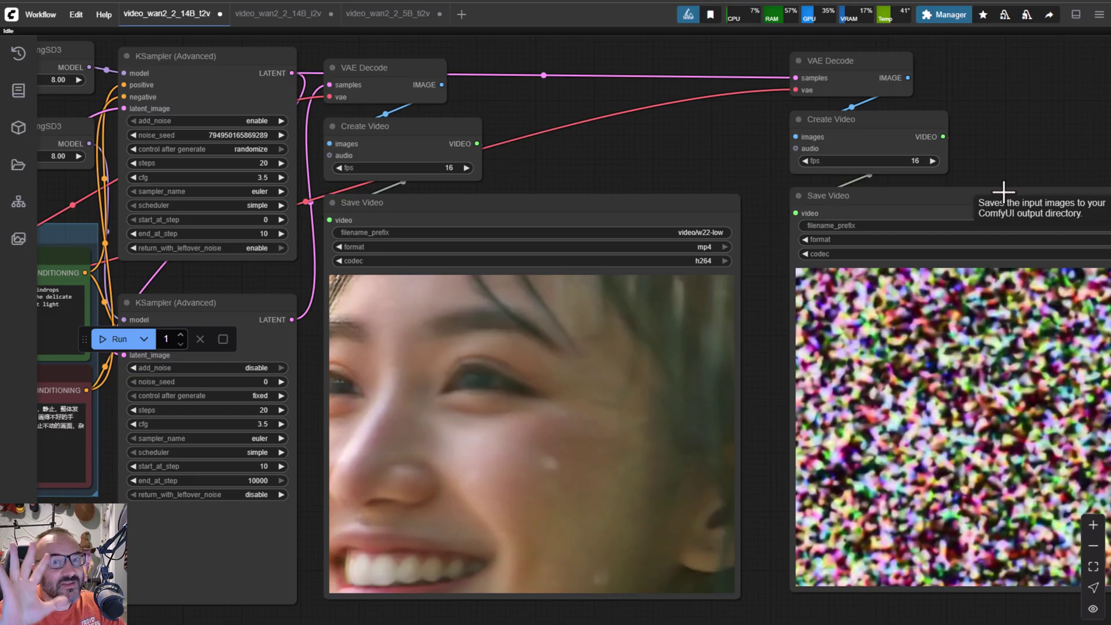
scroll(1004, 191, down, 5)
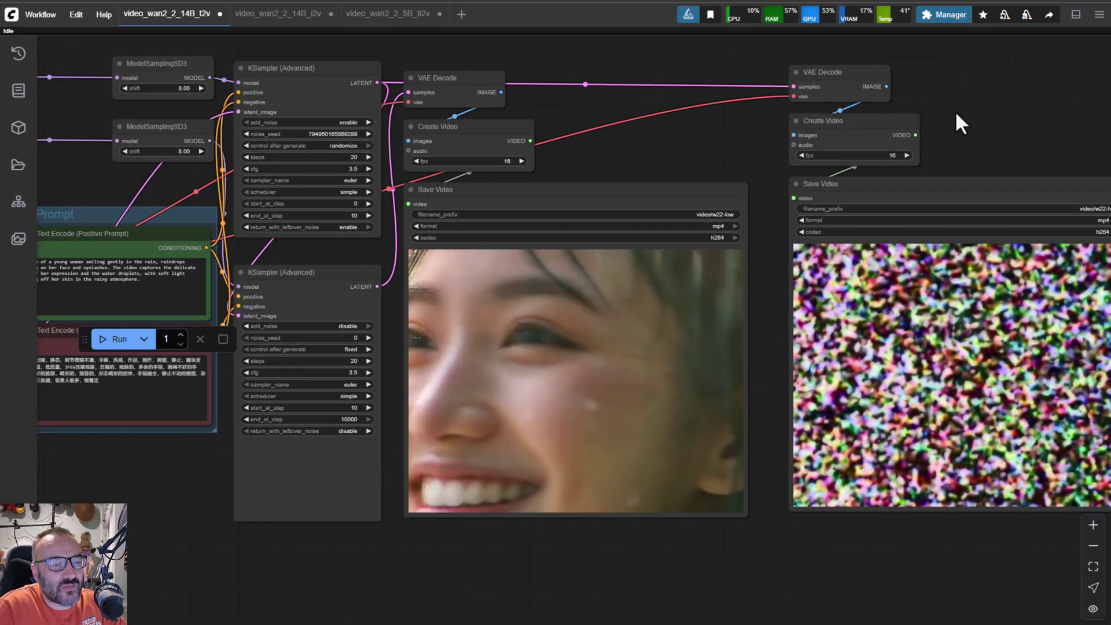
drag(1000, 112, 696, 103)
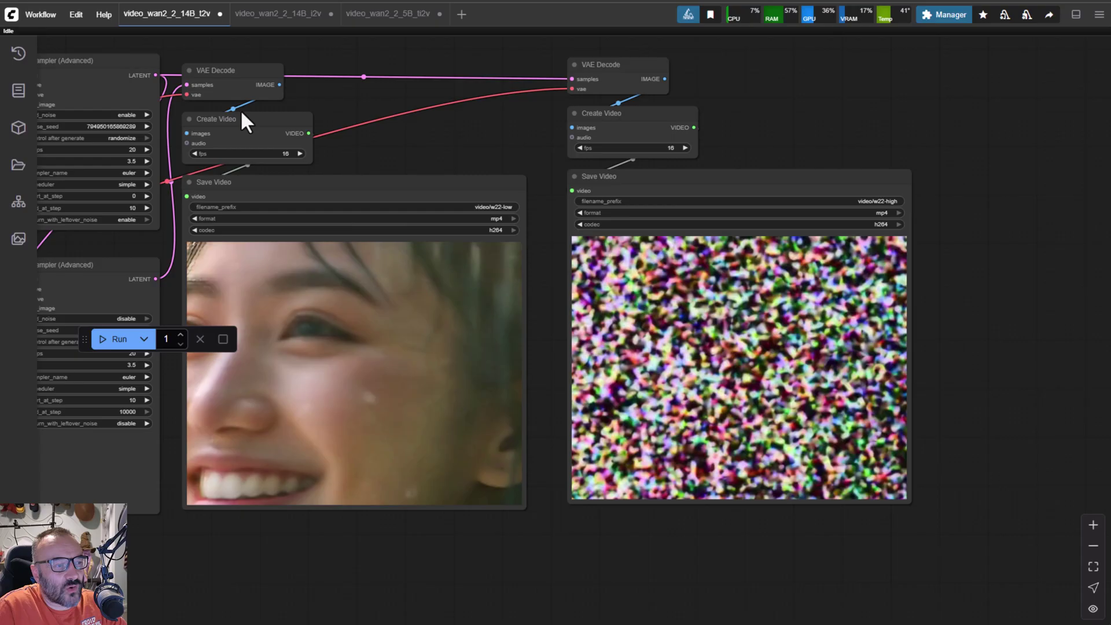
- Inspect the w22-high and w22-low video previews, and review the samplers, prompts and video size group that feed them
click(752, 381)
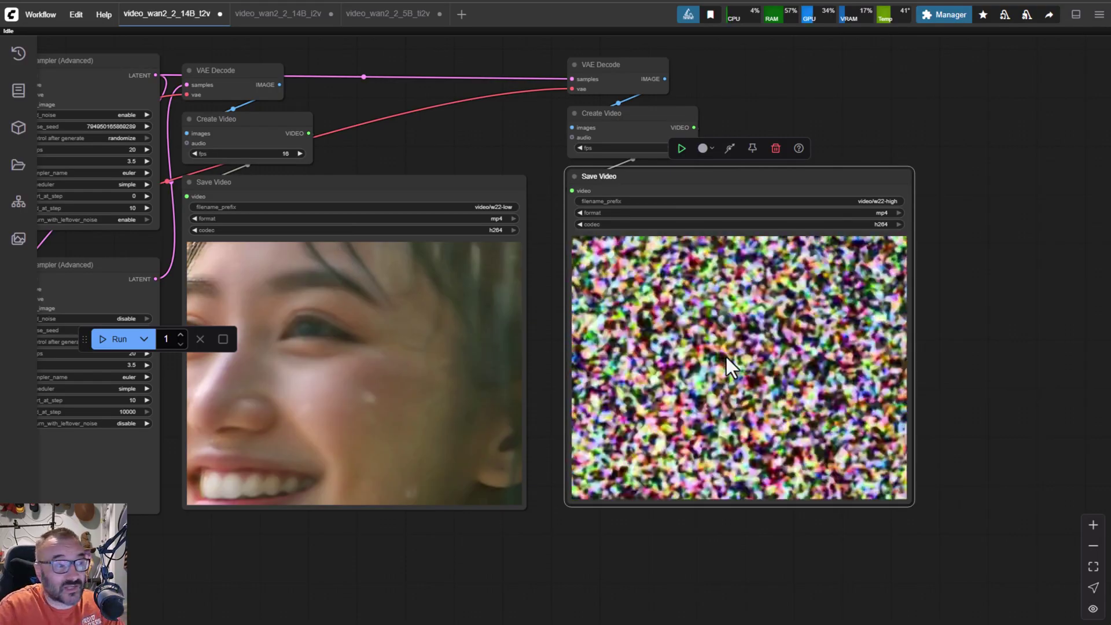
drag(410, 109, 641, 149)
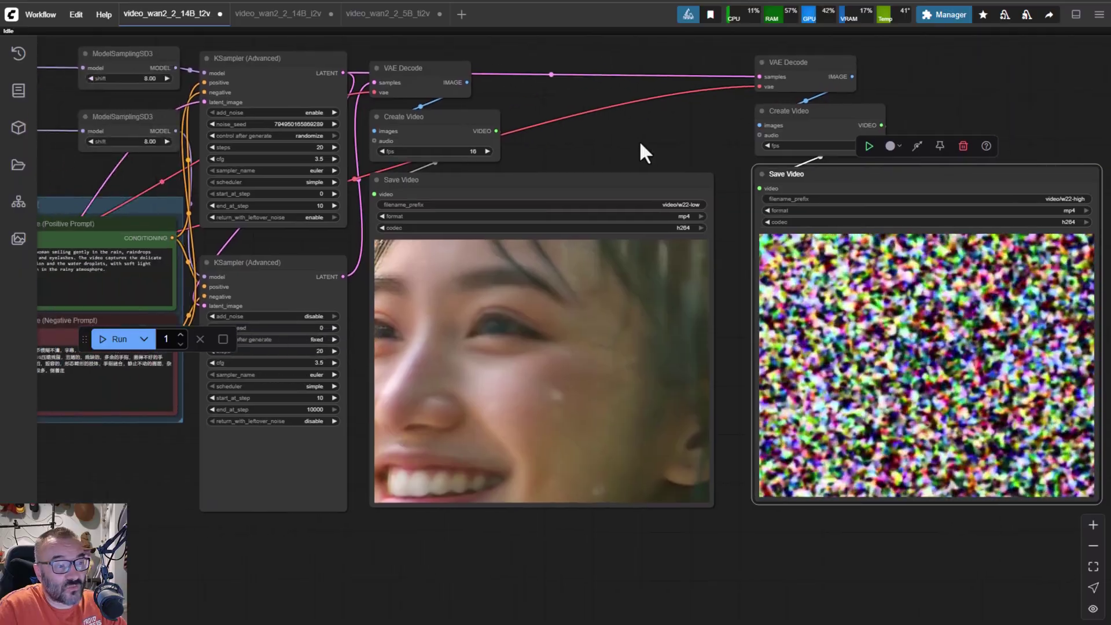
drag(448, 115, 607, 140)
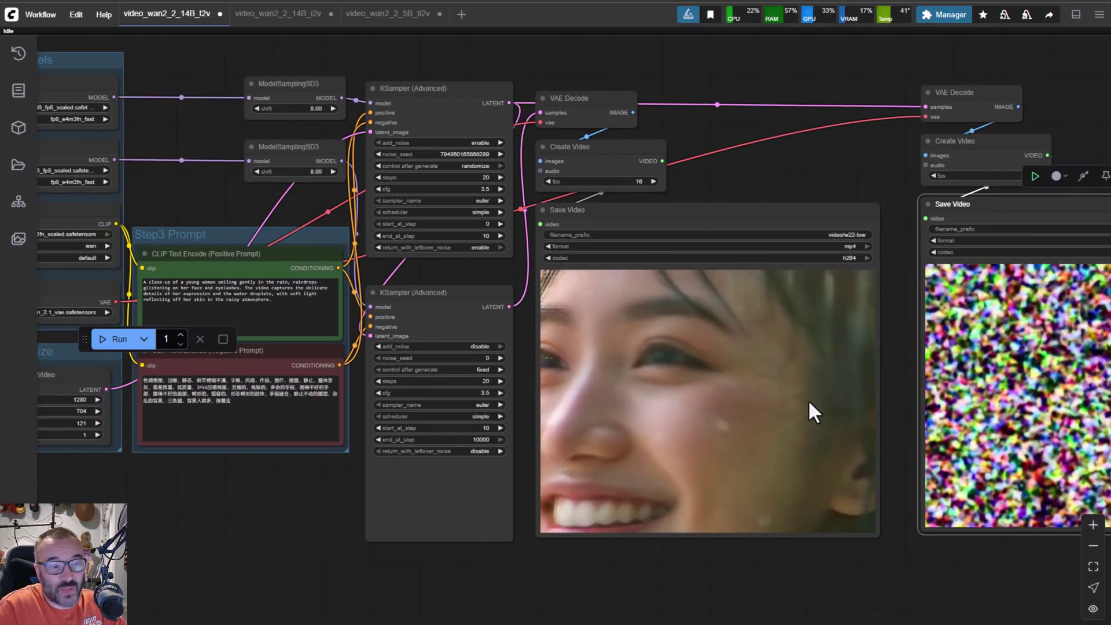
click(700, 338)
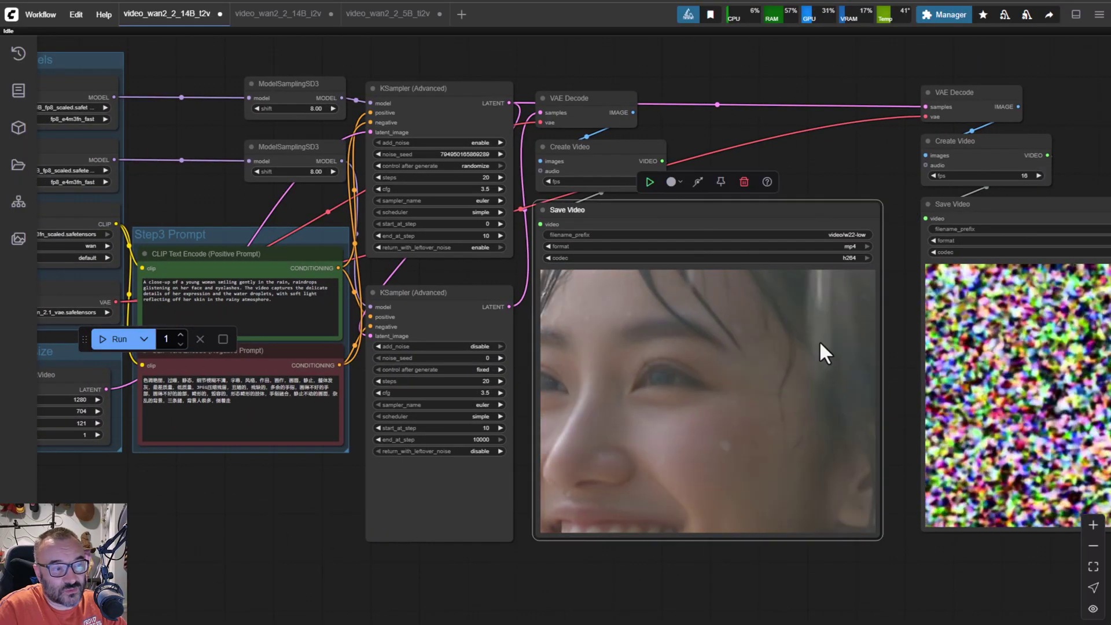
drag(818, 186, 788, 122)
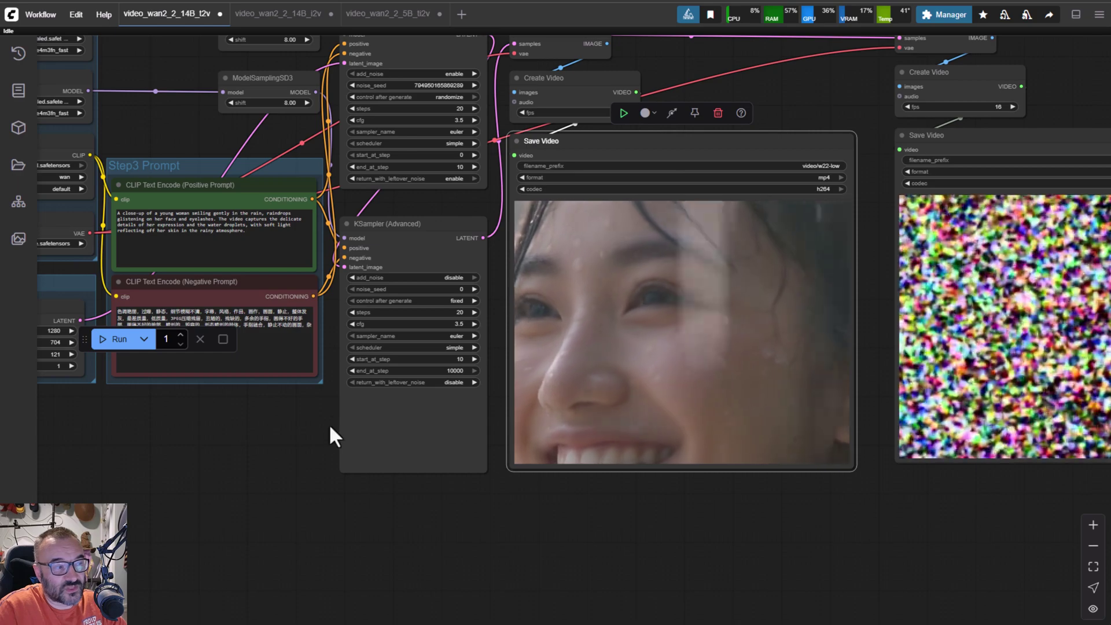
drag(403, 437, 627, 453)
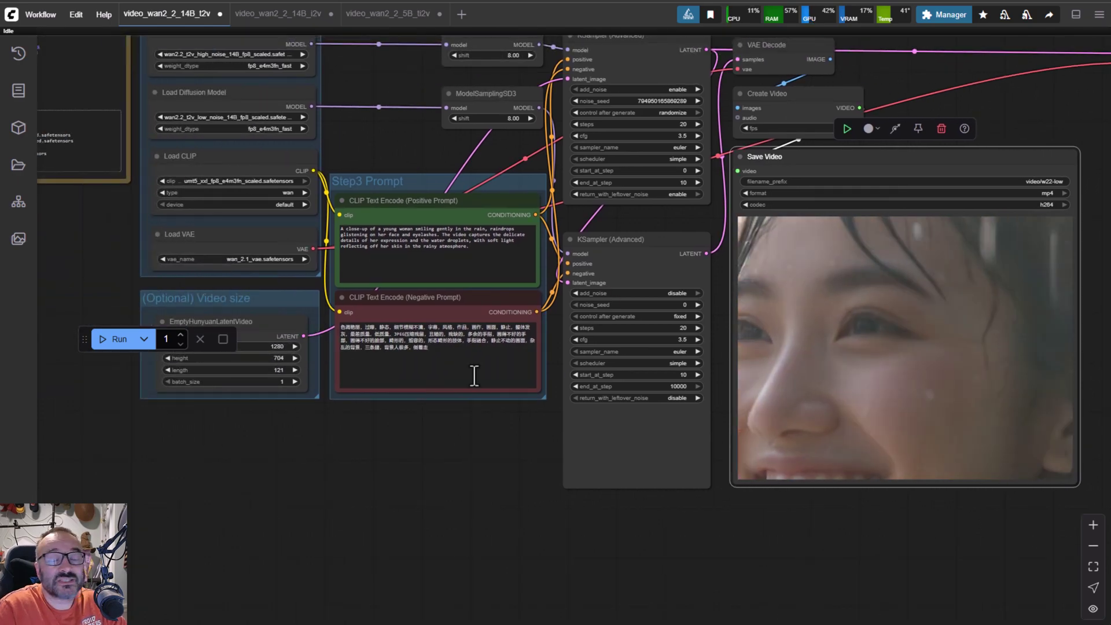
- Compare the w22-low video preview with the w22-high preview in the text-to-video workflow
drag(904, 554, 558, 555)
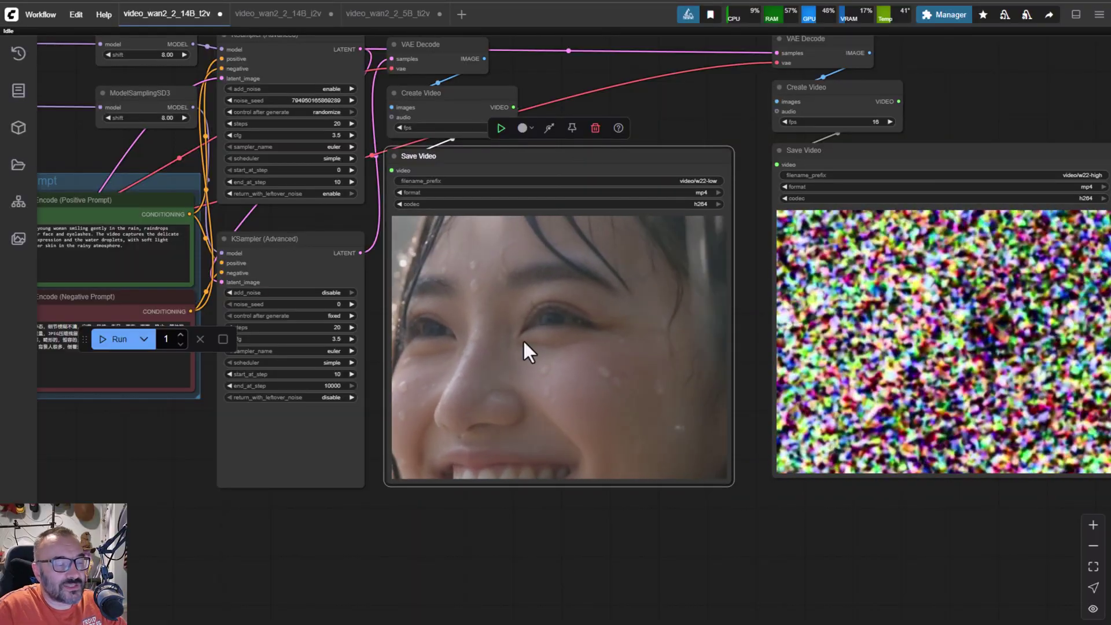
click(875, 326)
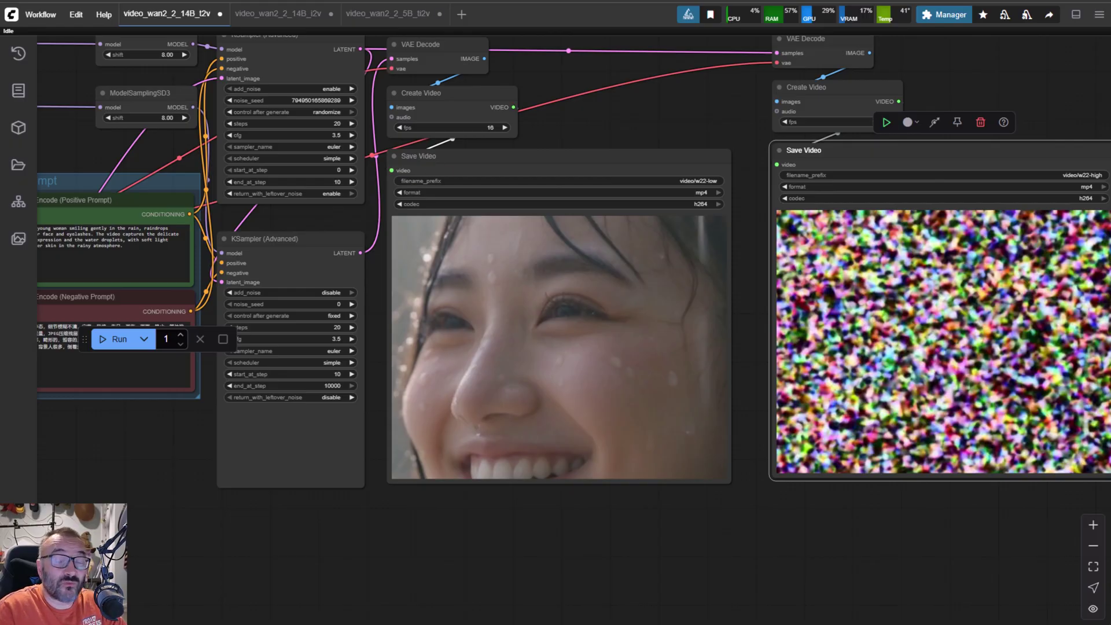
- Switch to the QuantStack Wan2.2-T2V-A14B-GGUF repository on Hugging Face and examine its HighNoise, LowNoise and VAE folders
click(174, 1)
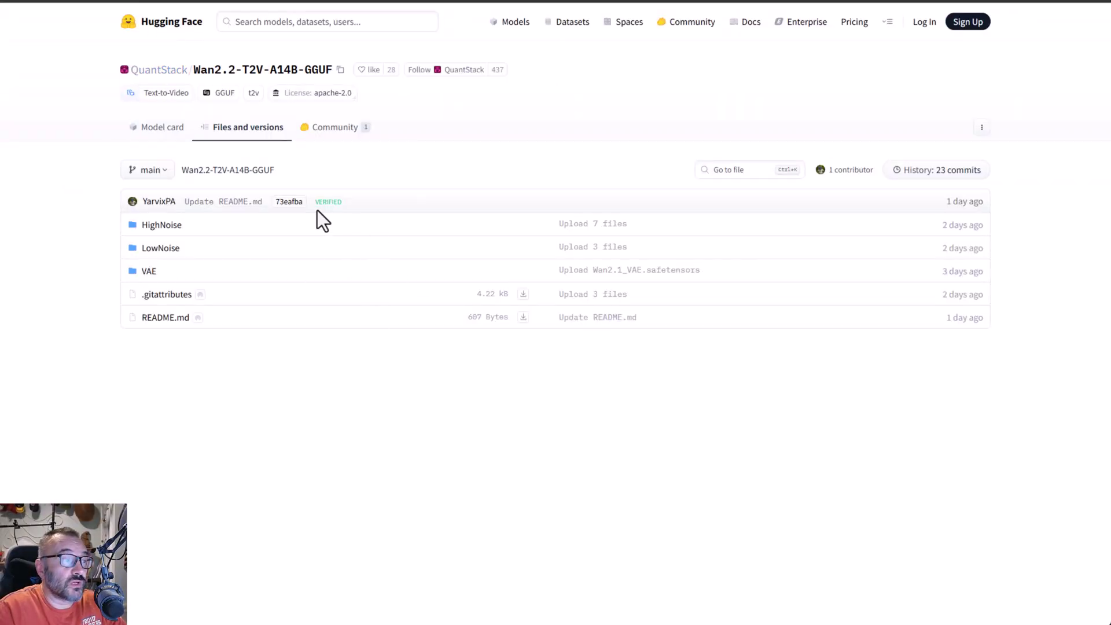
click(164, 227)
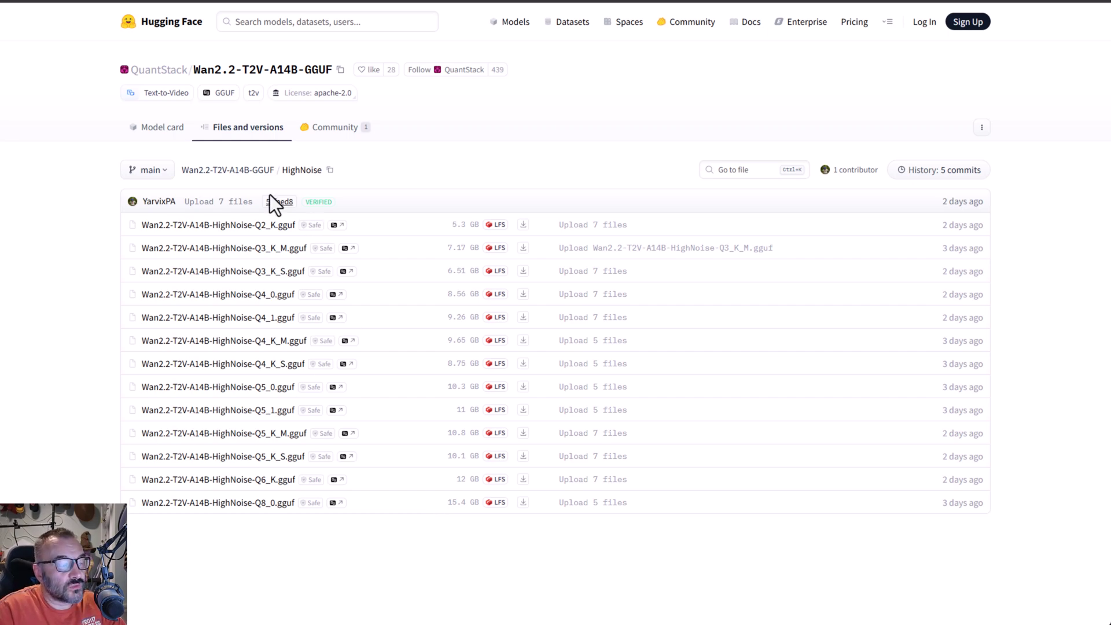
click(260, 176)
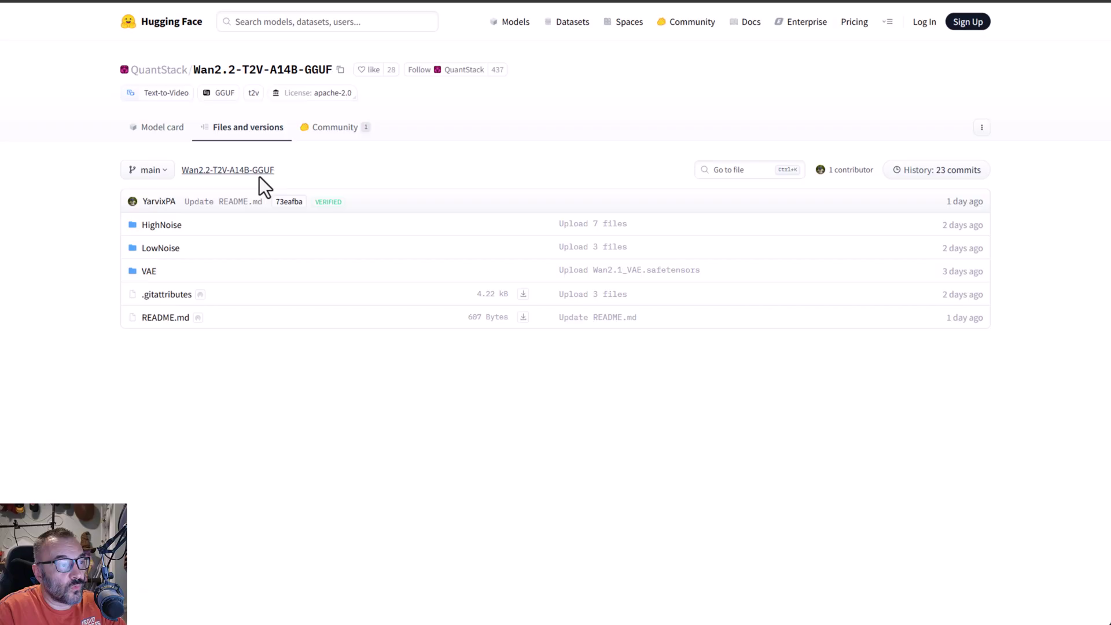
click(161, 250)
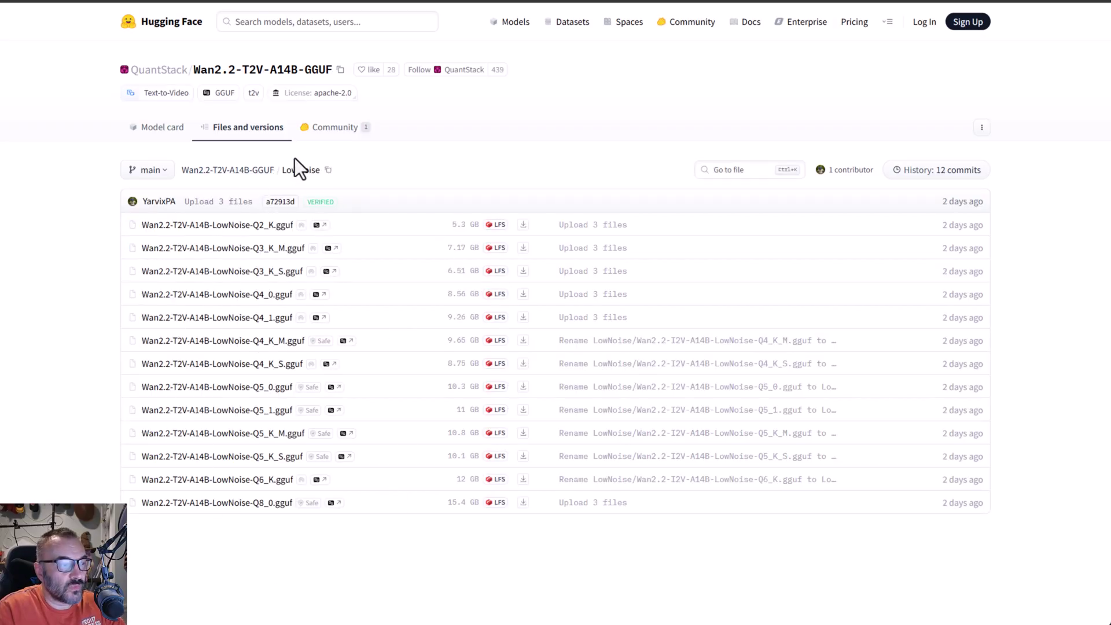
click(270, 170)
click(148, 270)
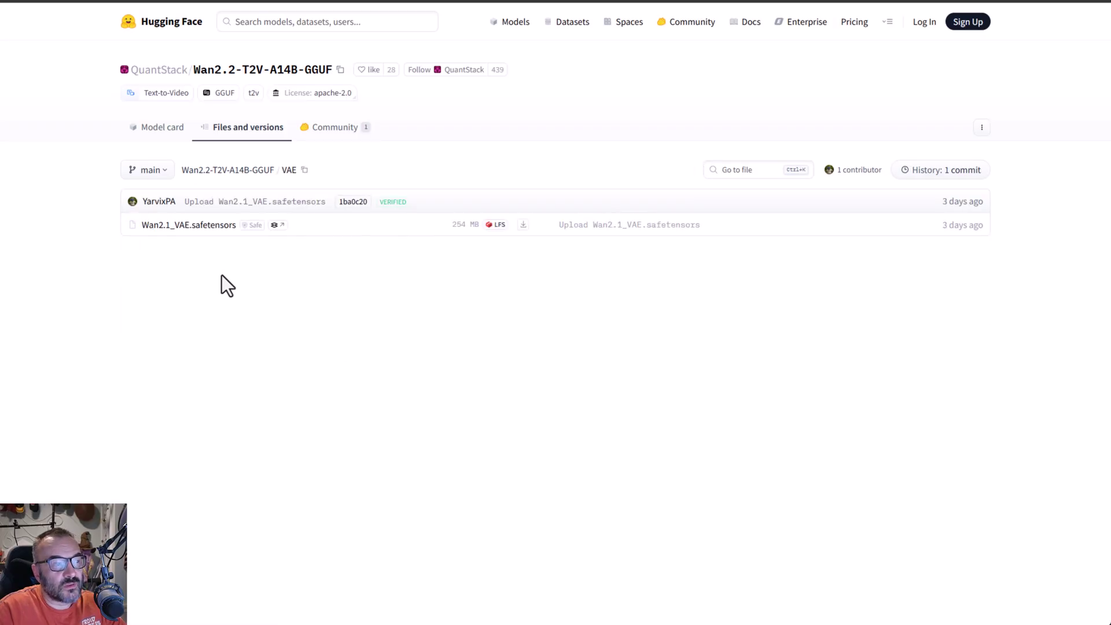
key(alt+Left)
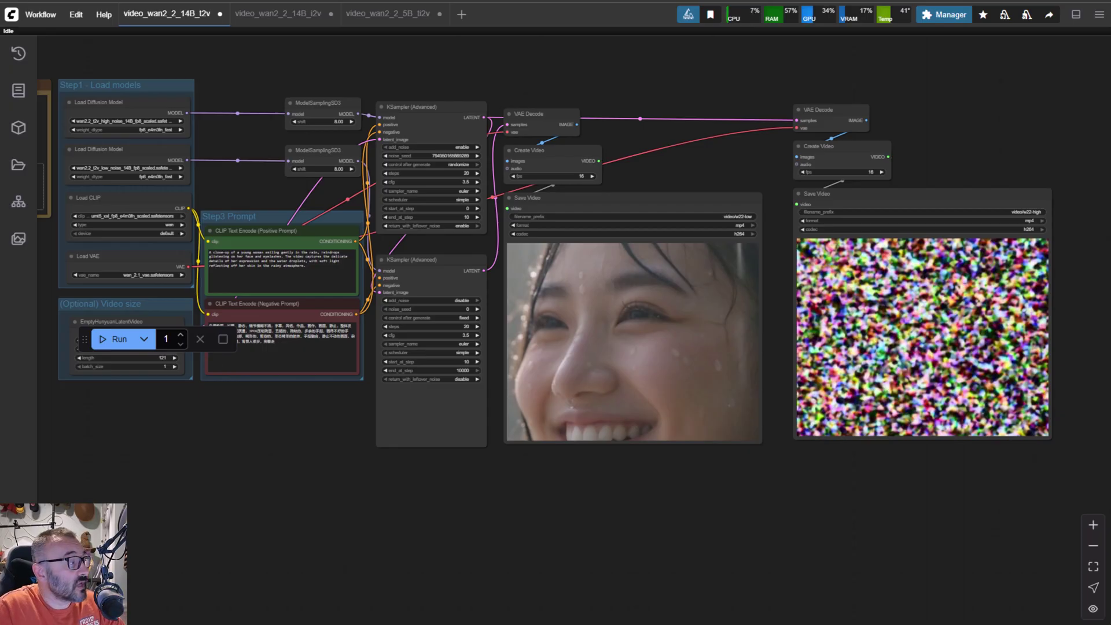
- Check the sampling times of both model passes in the ComfyUI console window, and return to the text-to-video workflow
drag(0, 174, 366, 174)
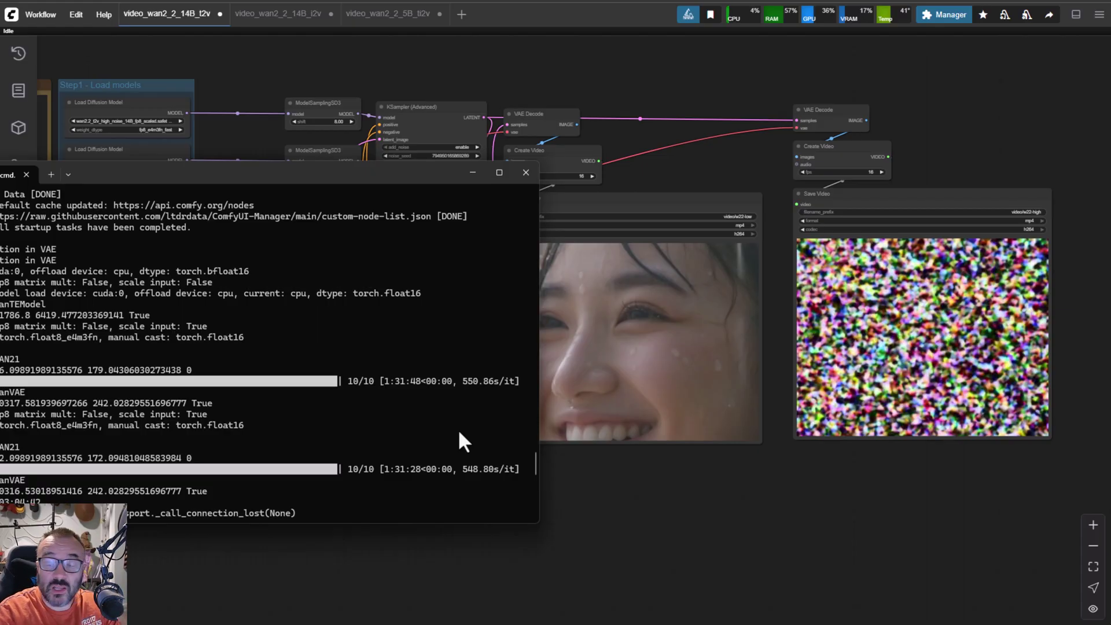
click(660, 514)
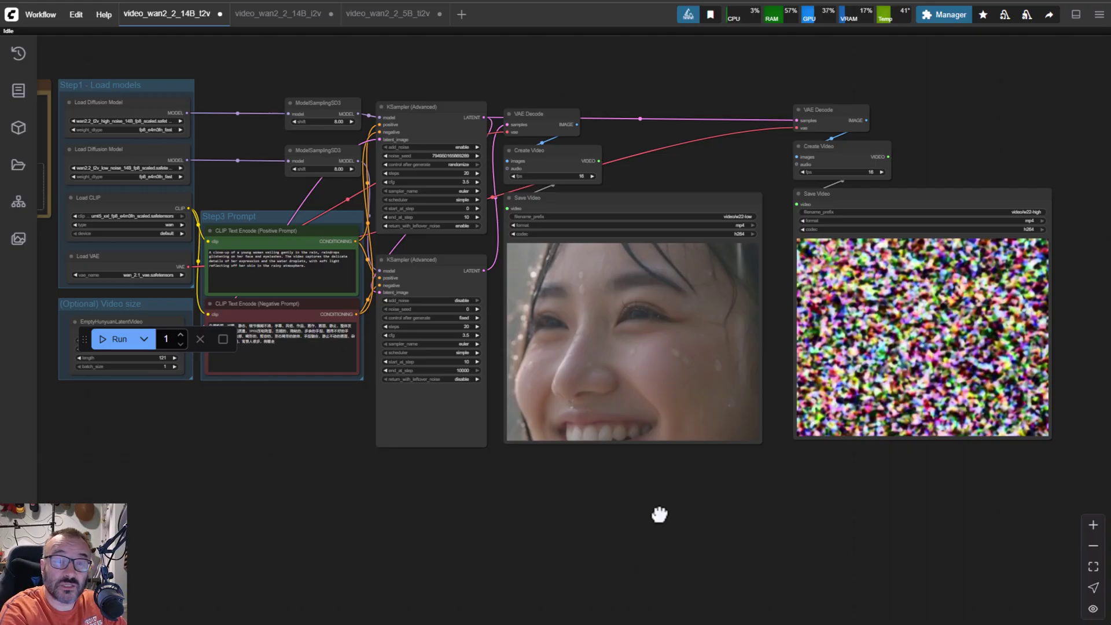
- Read the positive prompt in the Step3 group and review the workflow from the model loaders to both Save Video previews
scroll(225, 293, up, 8)
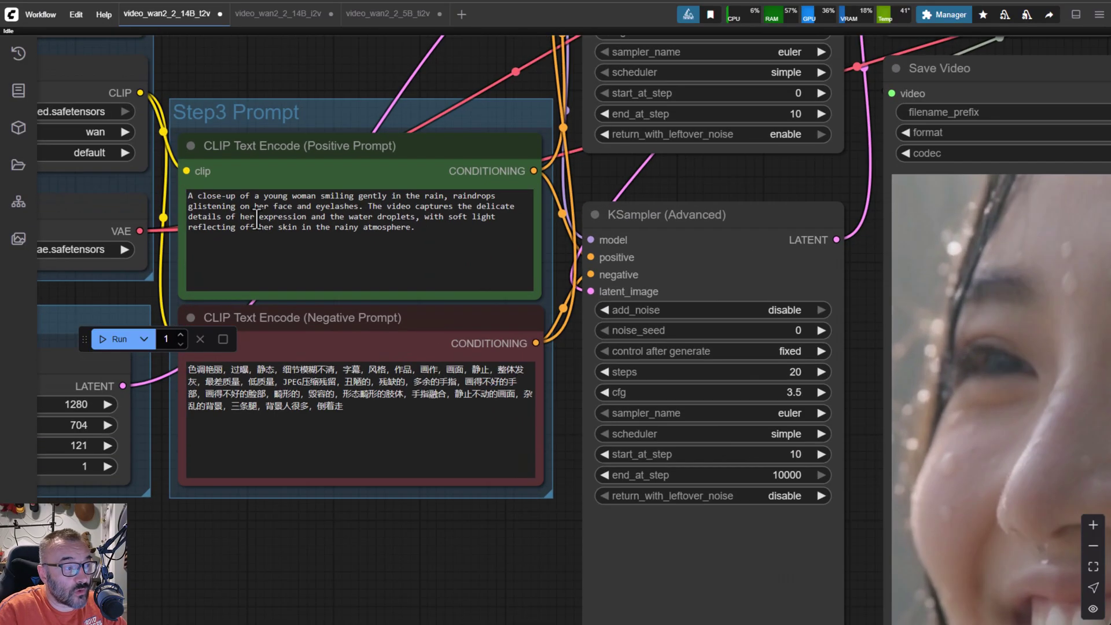
scroll(814, 280, down, 8)
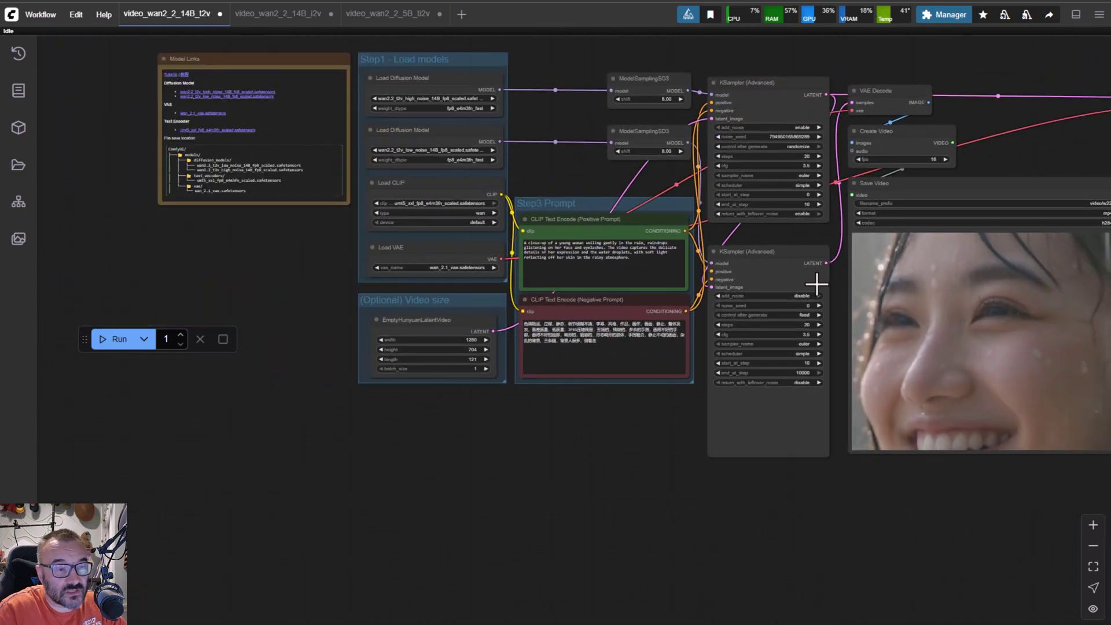
drag(900, 454, 539, 455)
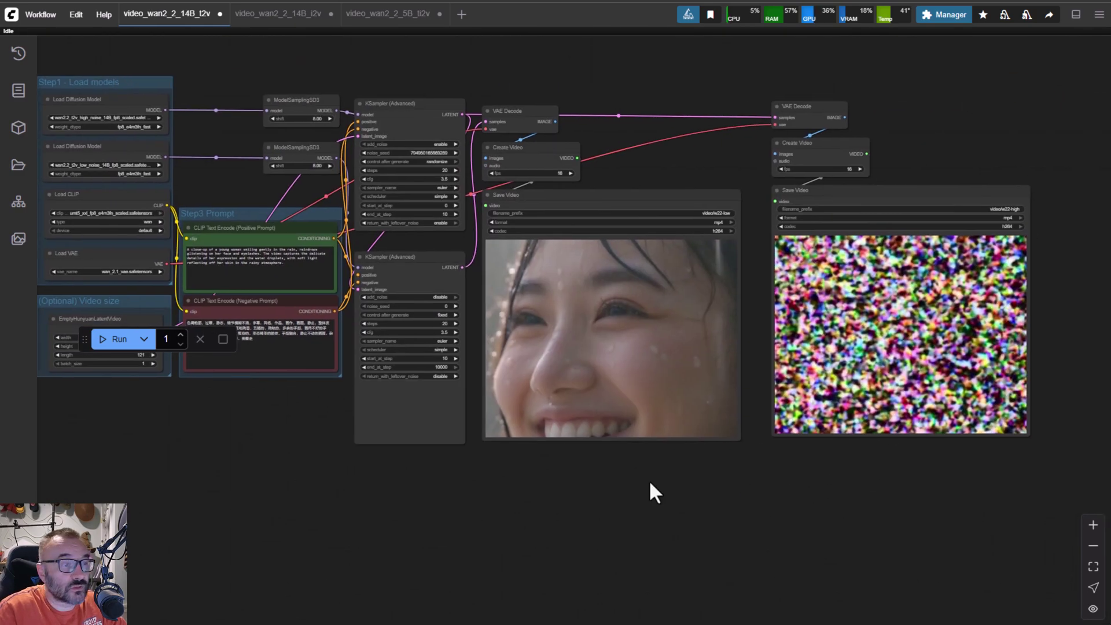
drag(650, 488, 707, 489)
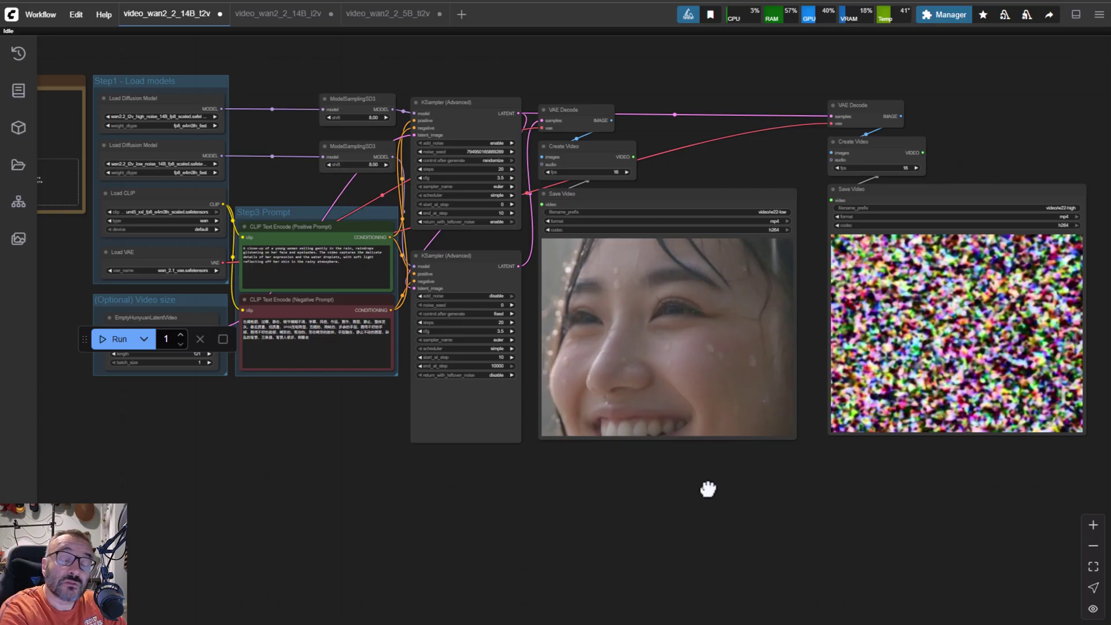